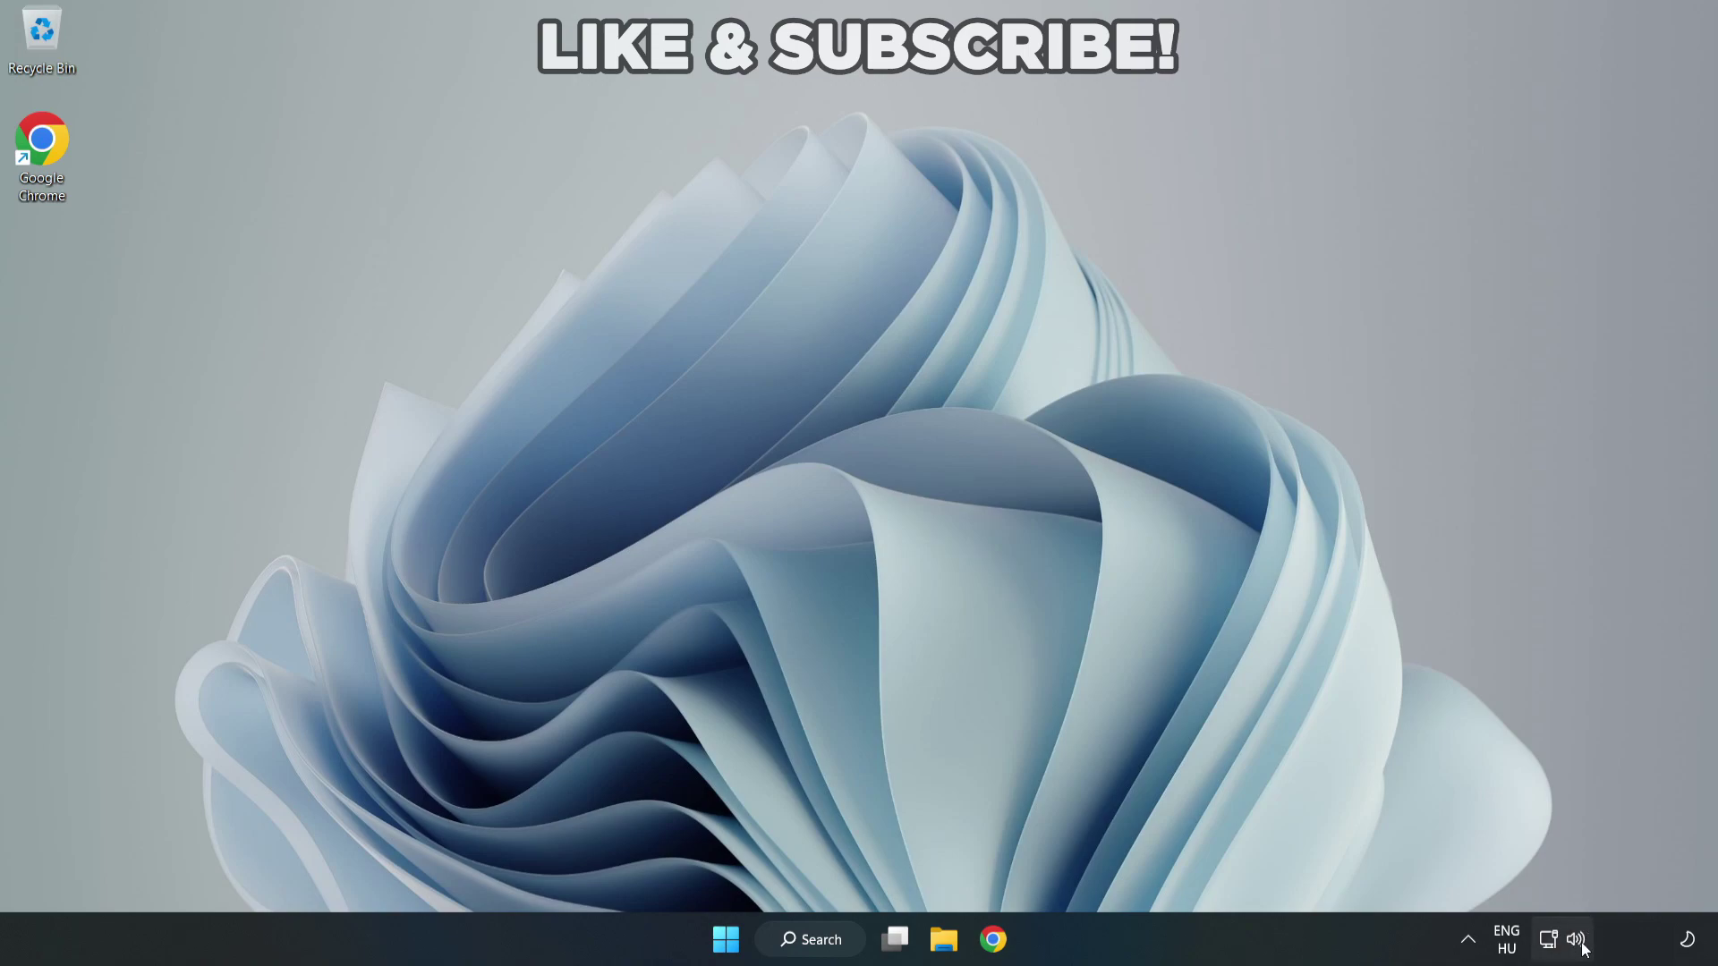
Switch the audio output from CABLE Input to Speakers (High Definition Audio Device) in quick settings
click(1579, 945)
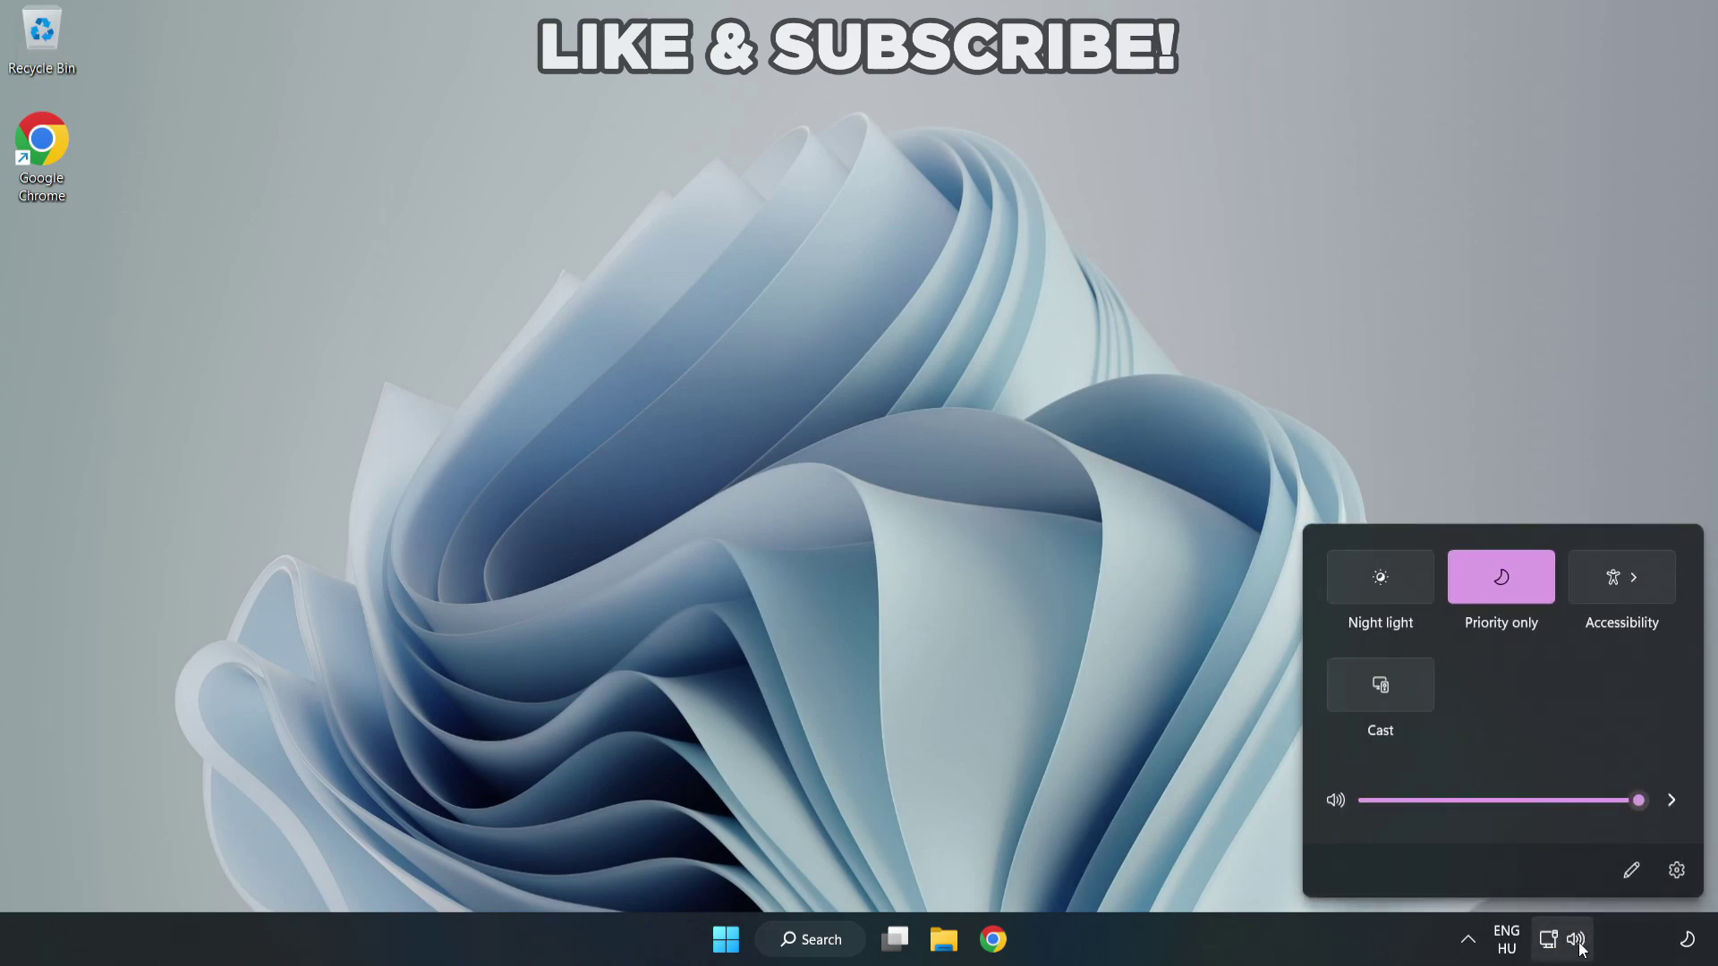
click(1670, 803)
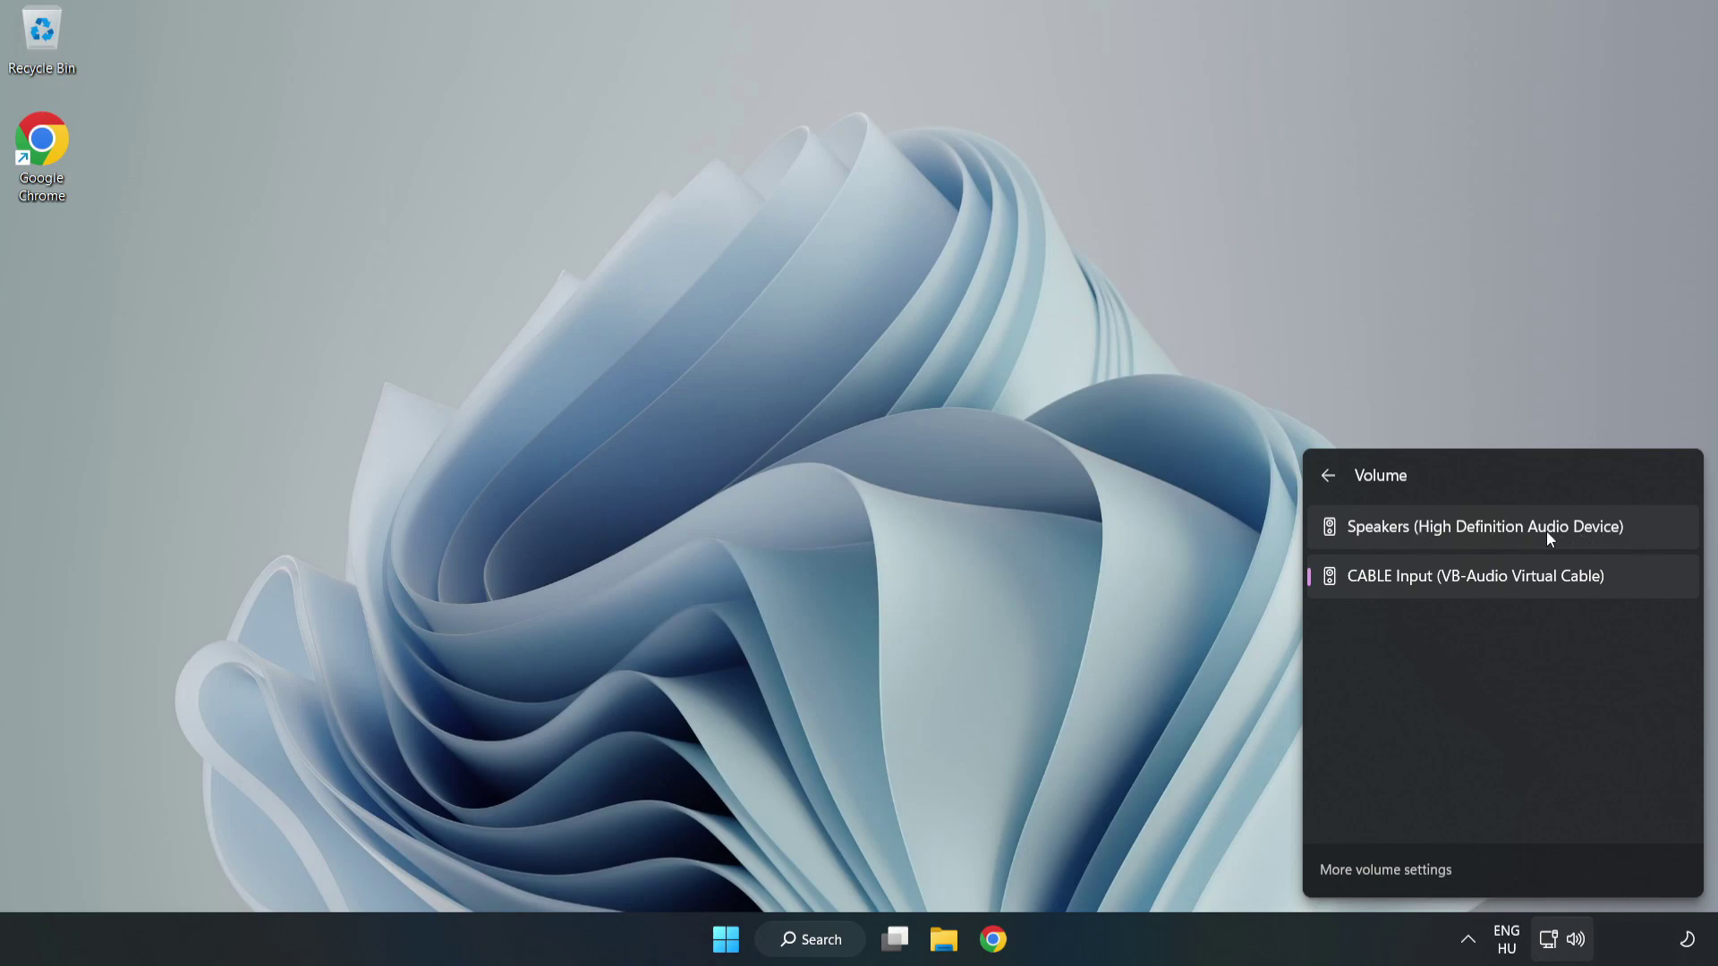
click(1659, 535)
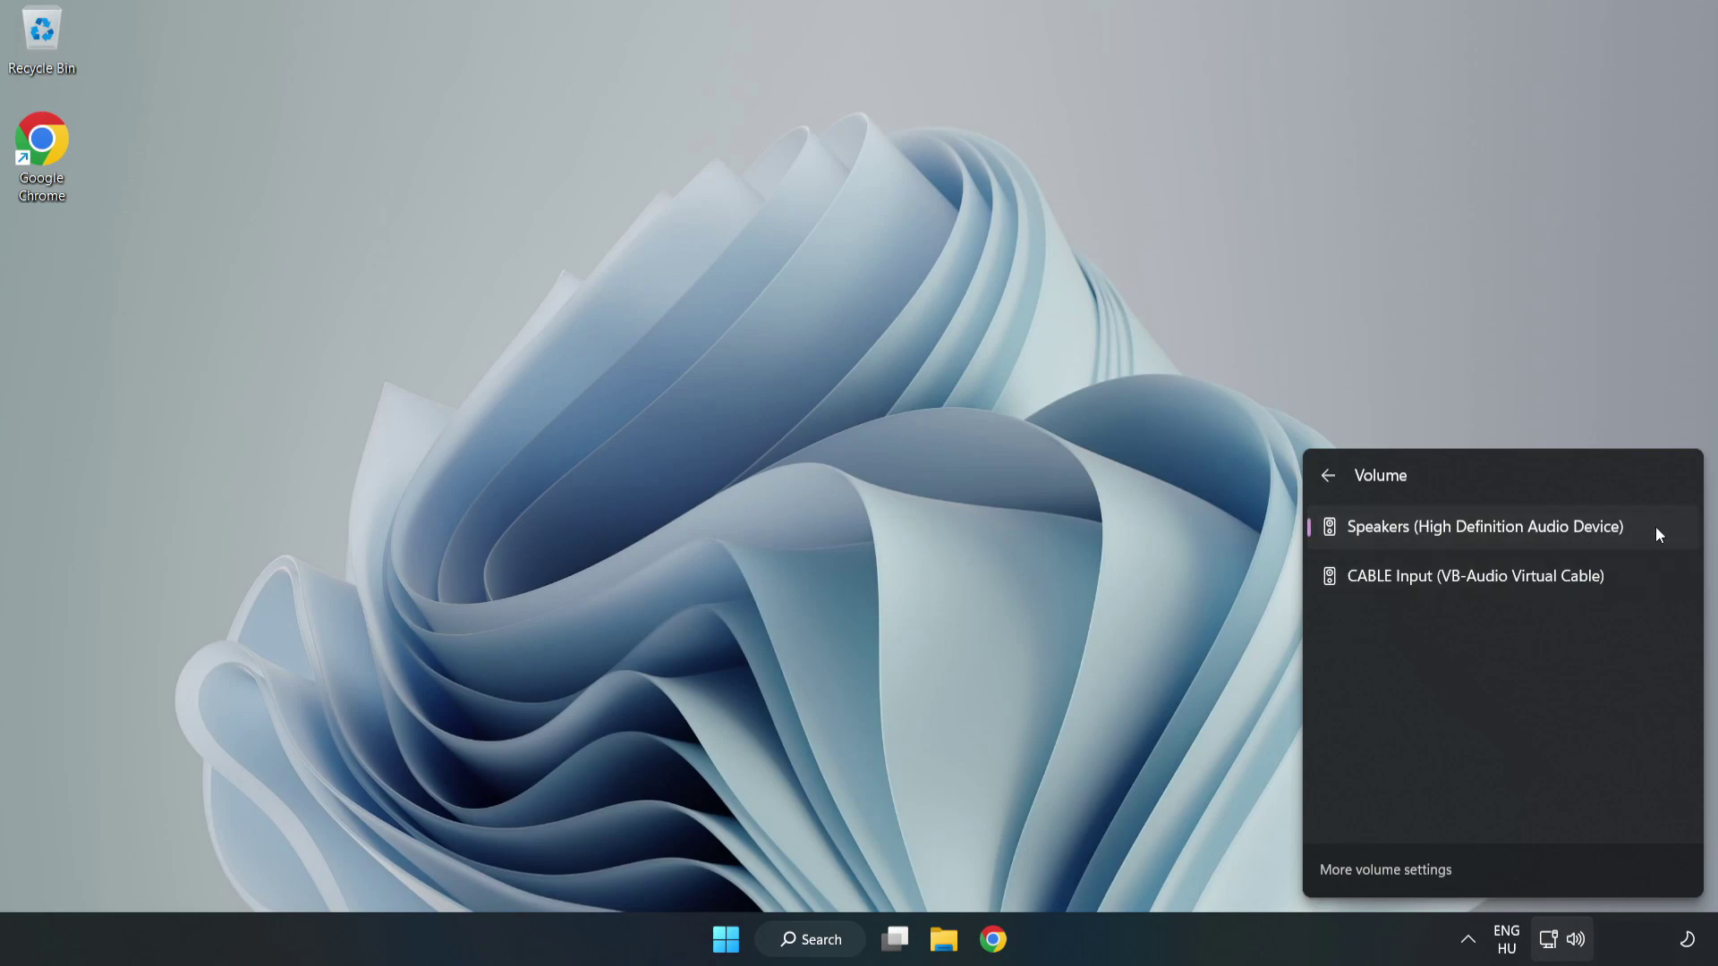
click(834, 461)
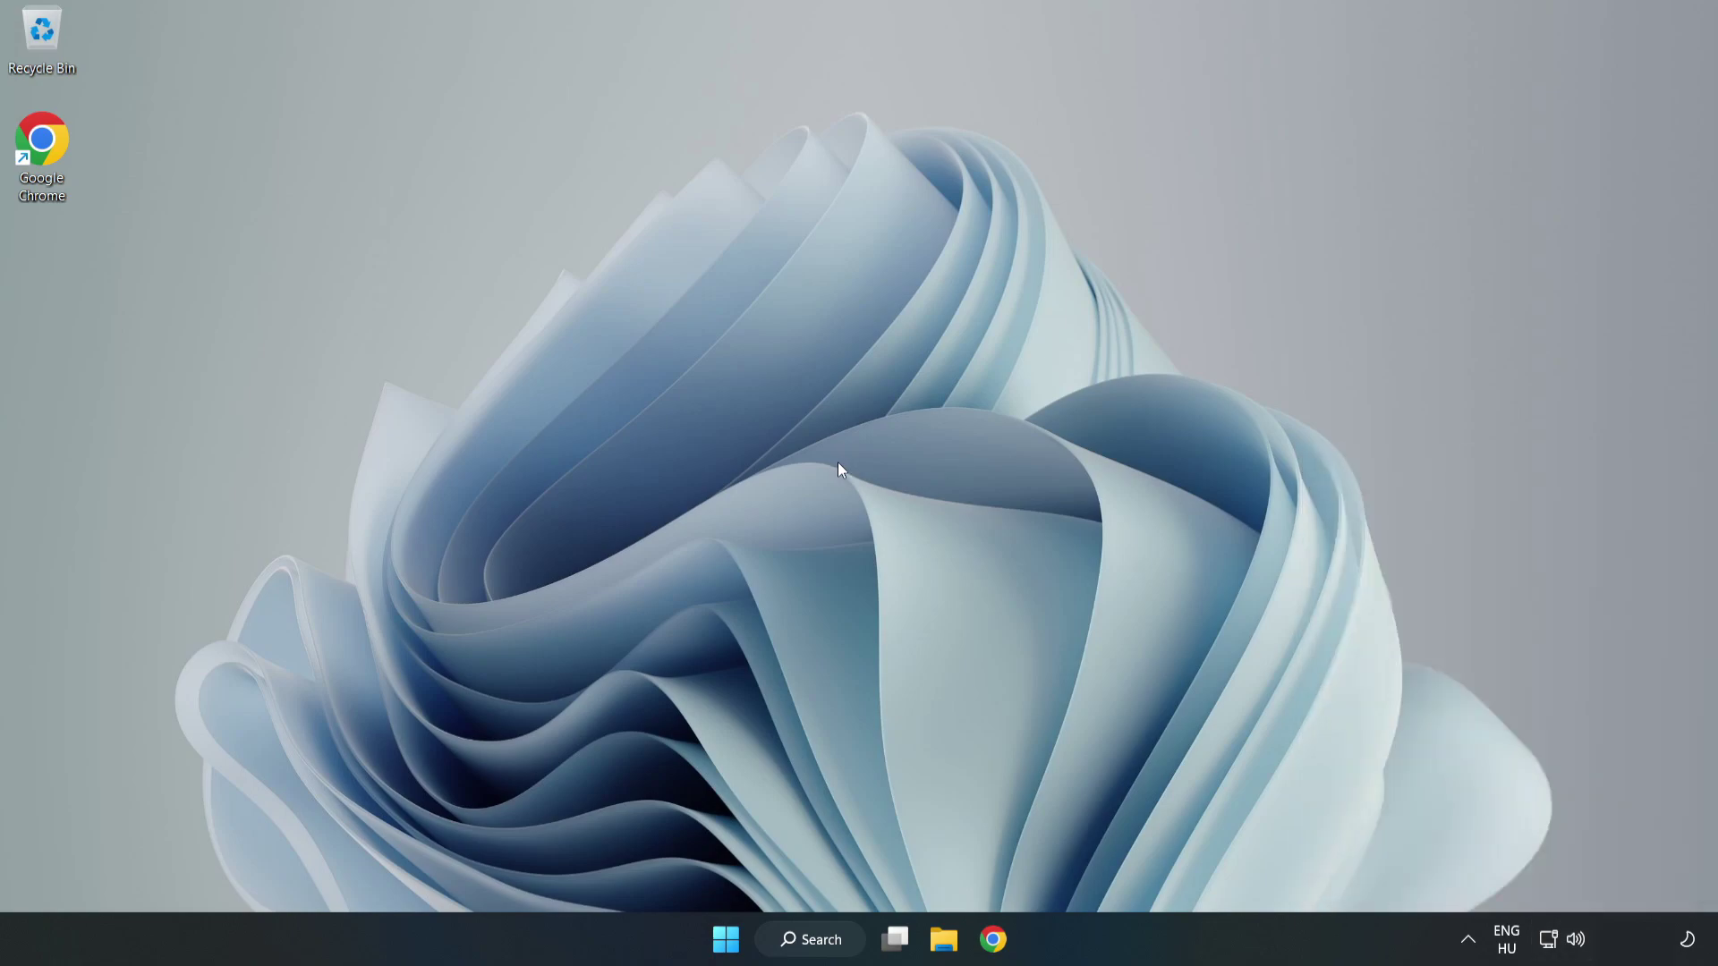
Reset sound devices and app volumes on the Volume mixer page, then close Settings
right_click(1580, 944)
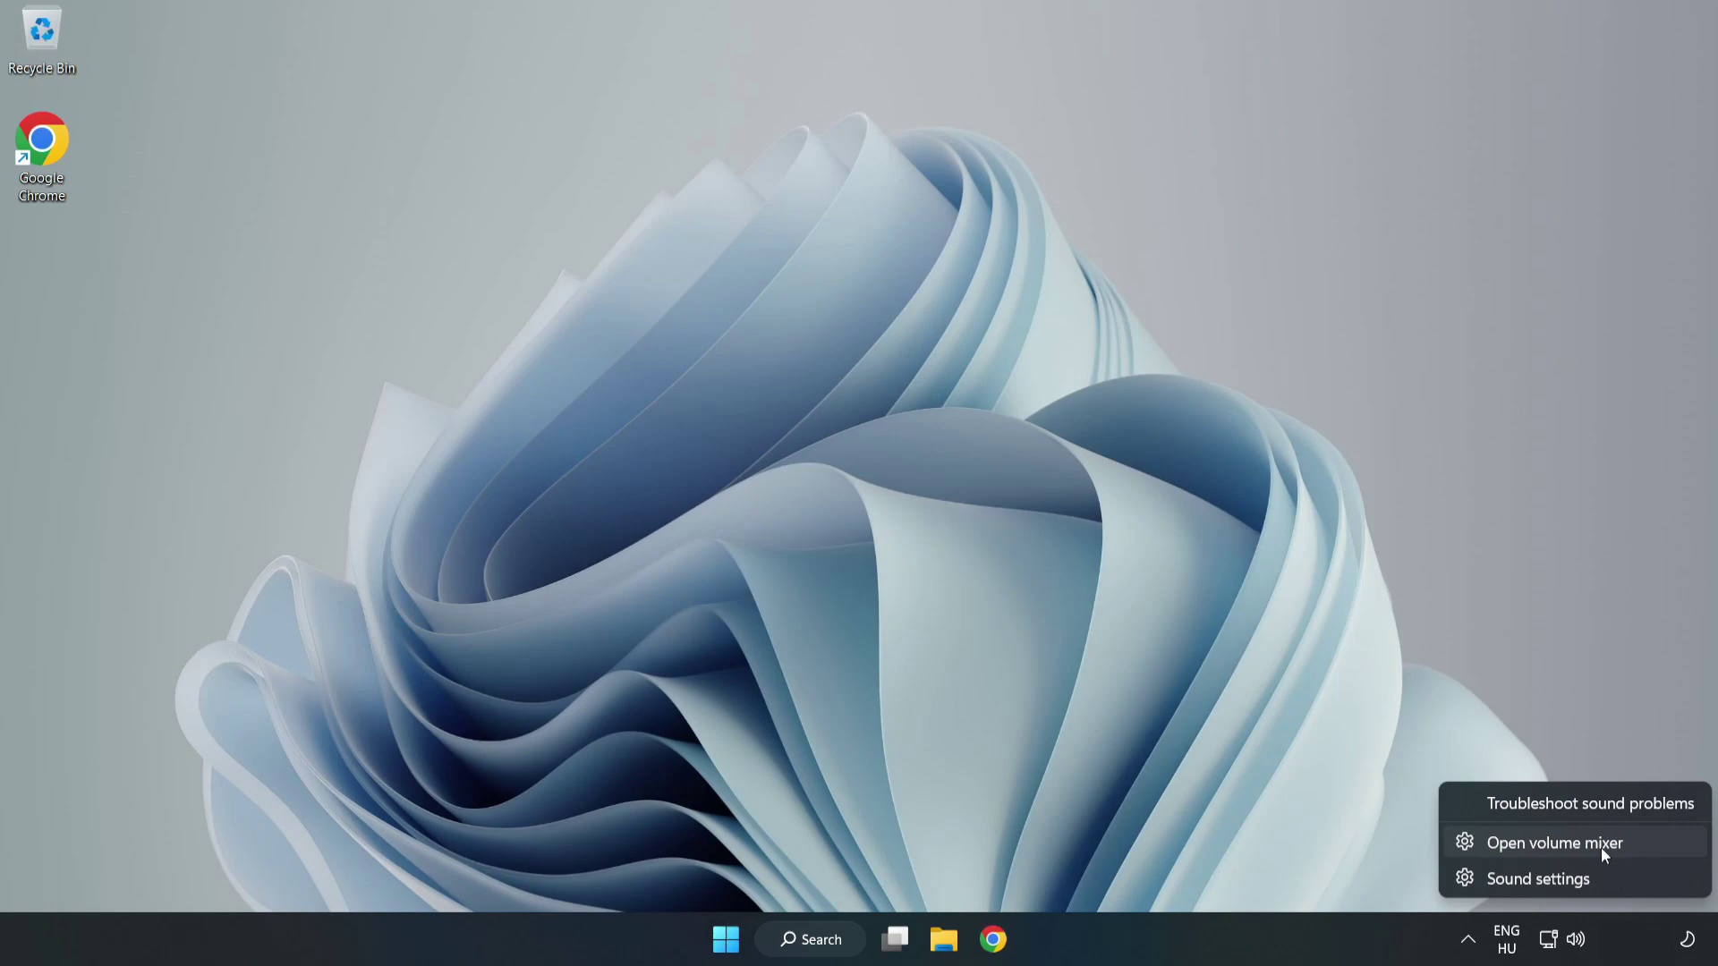
click(1649, 854)
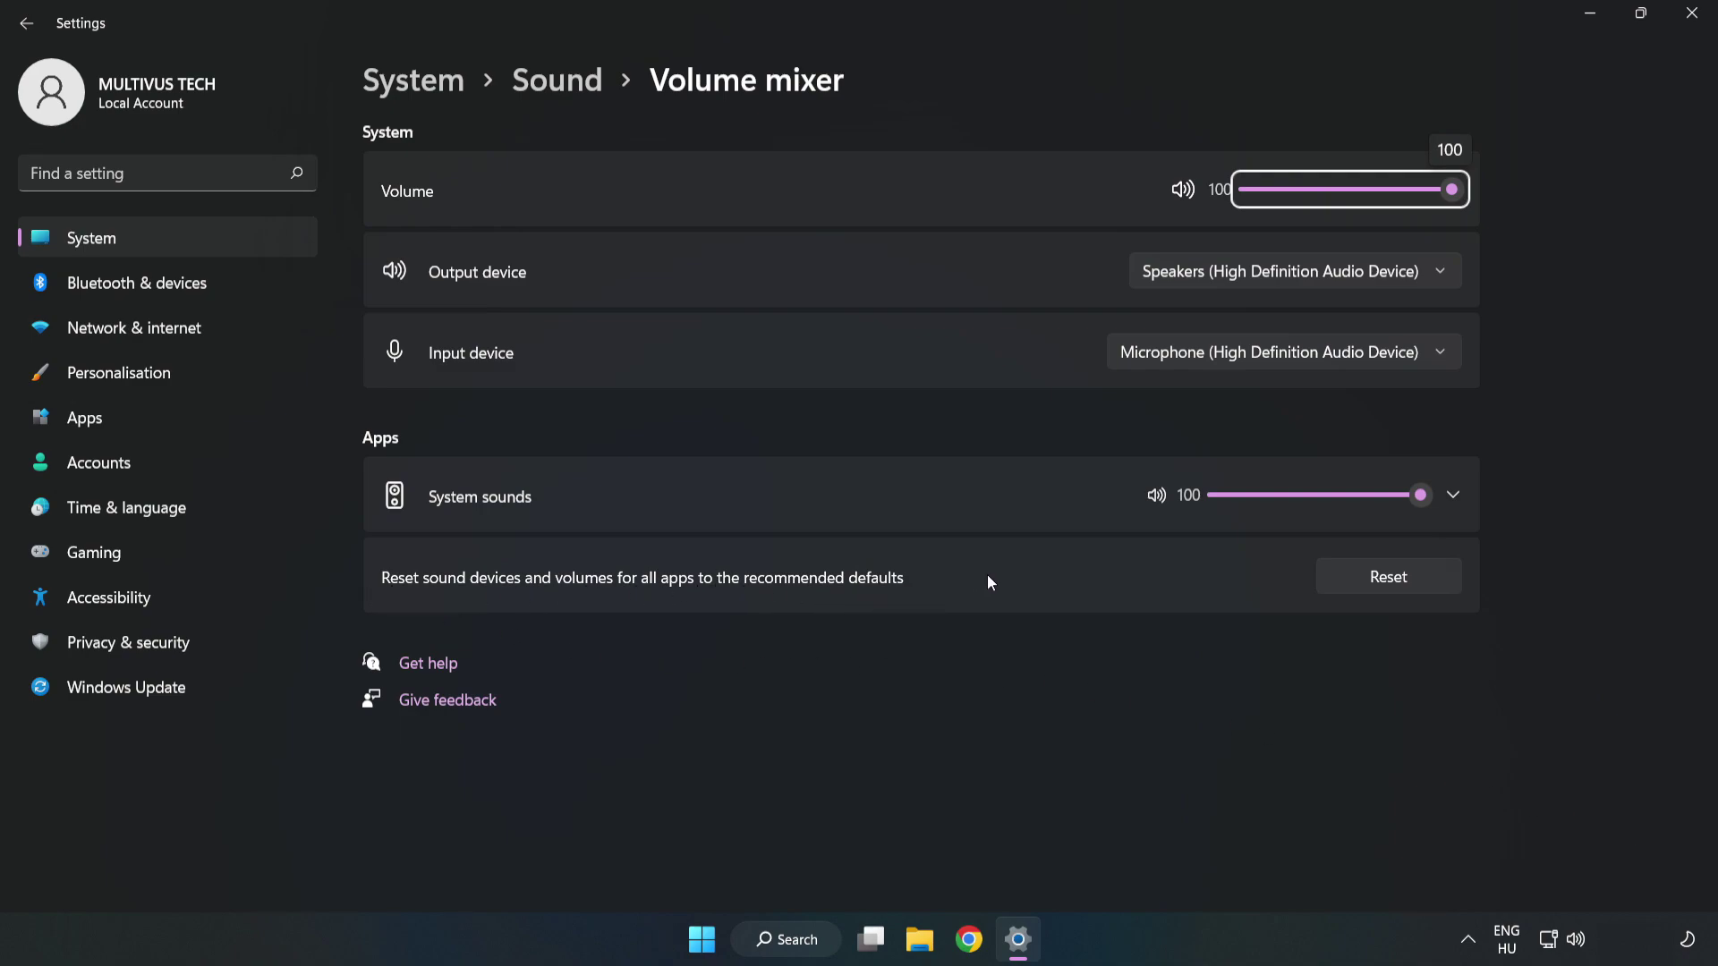
click(1409, 589)
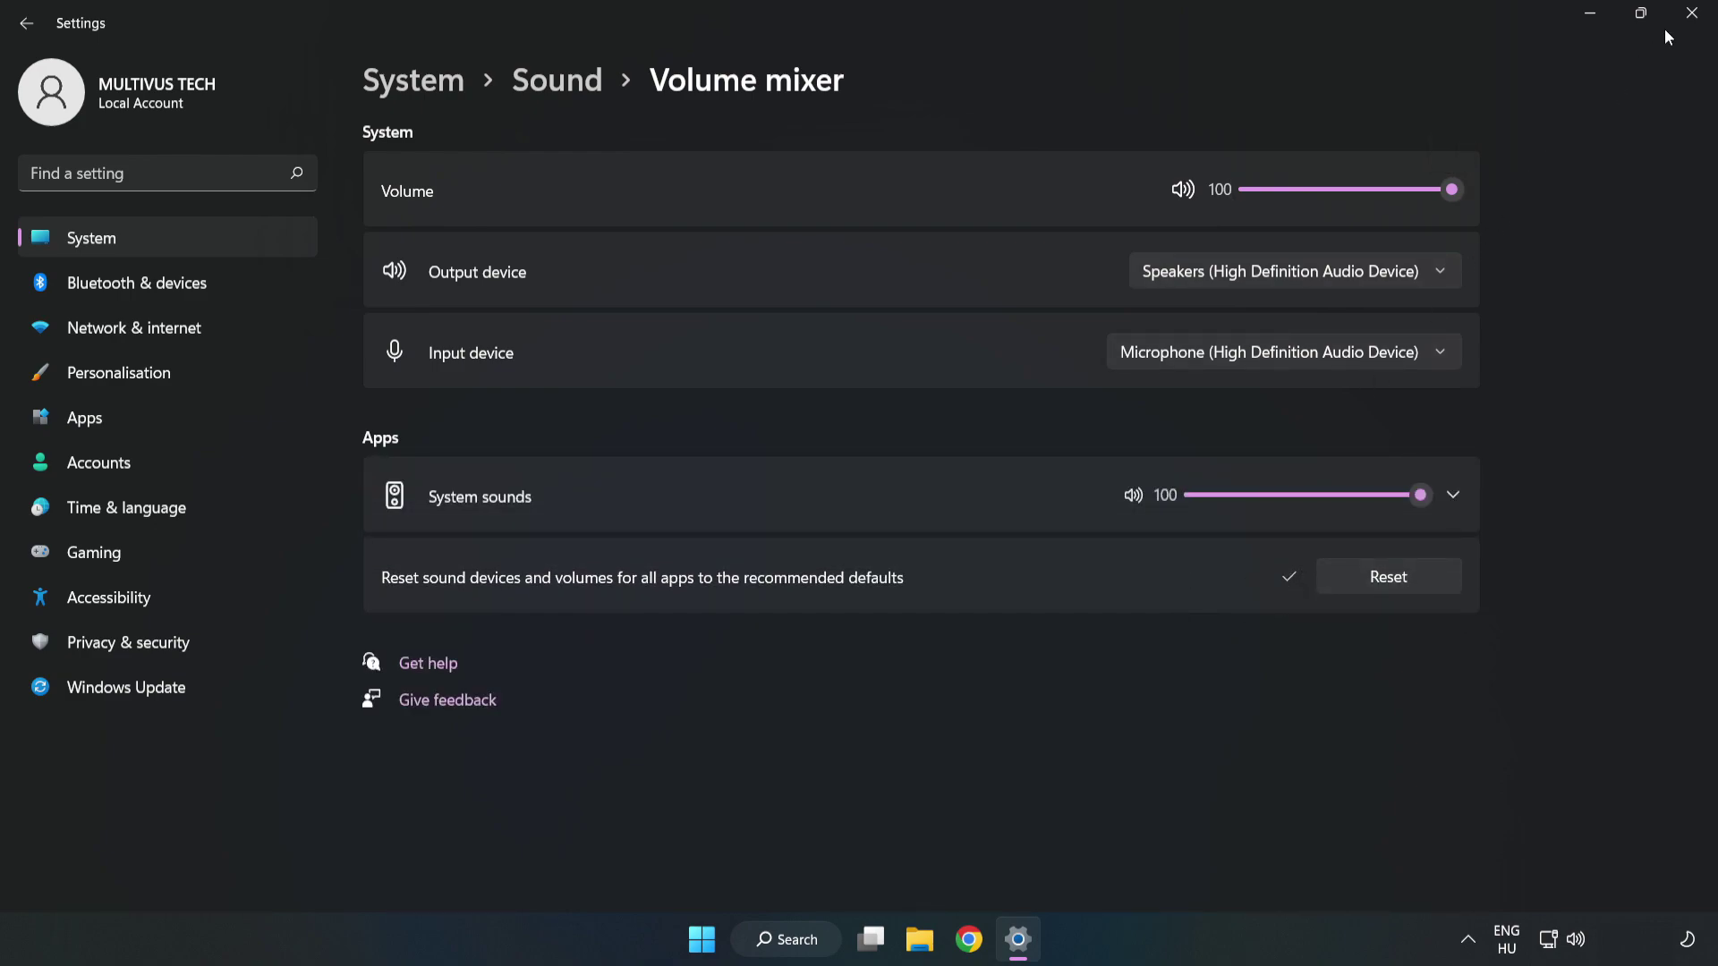
click(1691, 27)
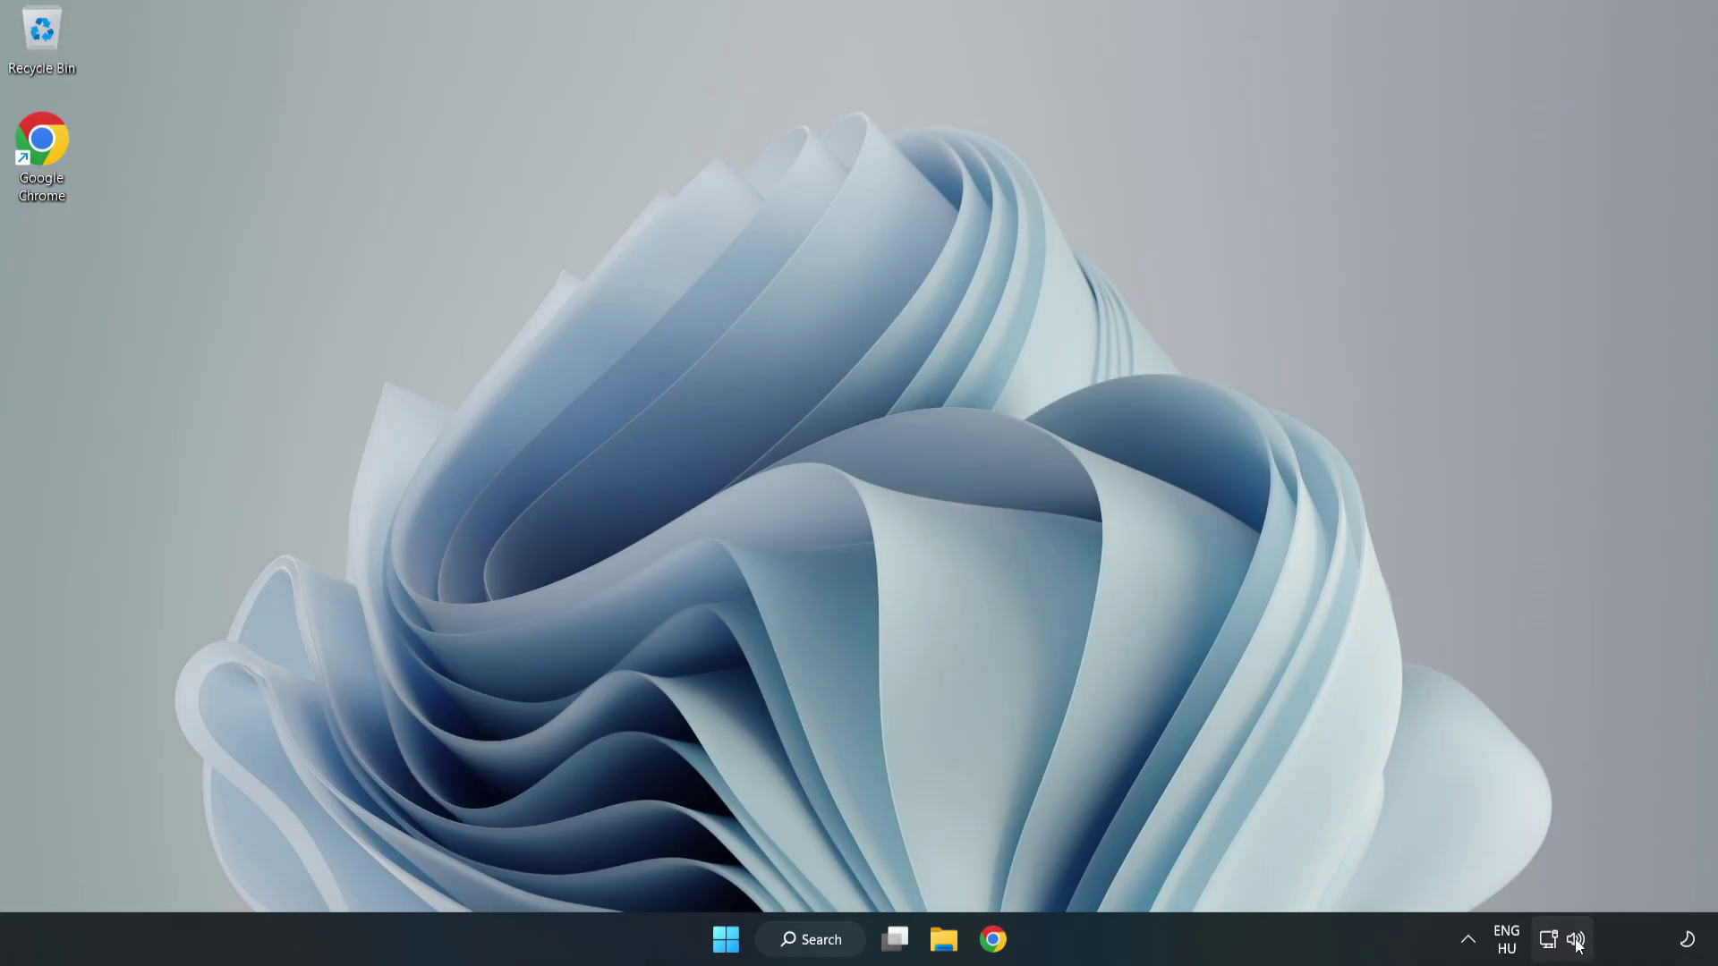
Open the System > Sound settings page and scroll down to its Advanced section
right_click(1576, 941)
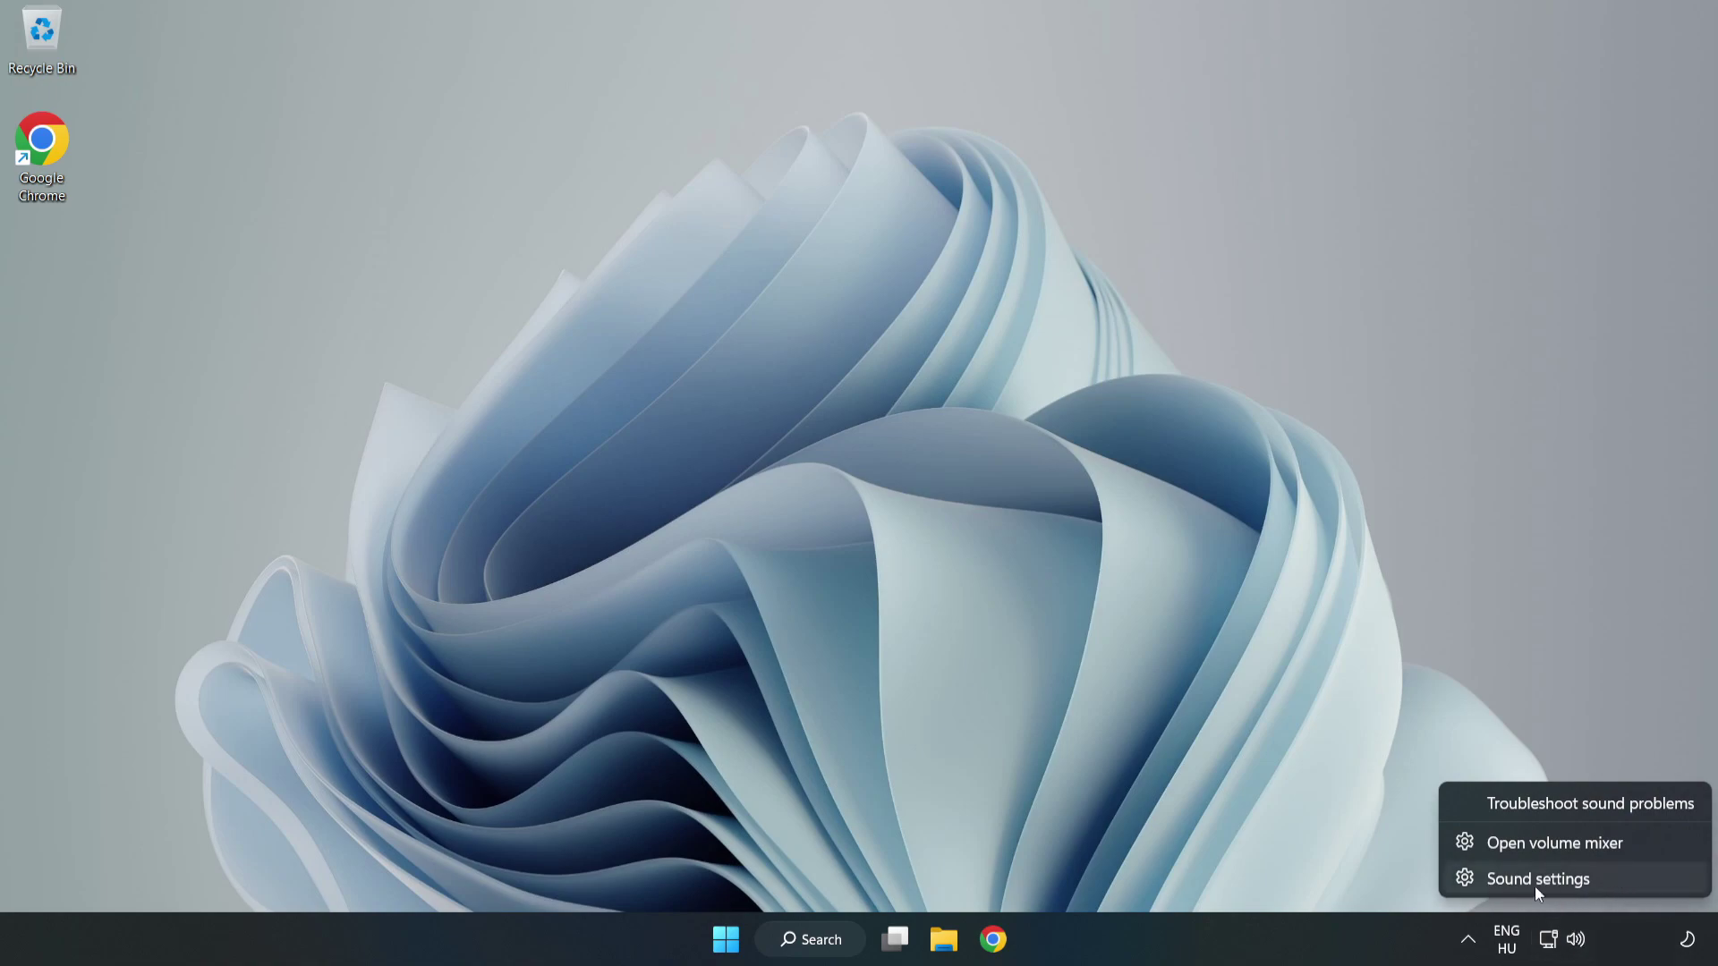
click(1600, 884)
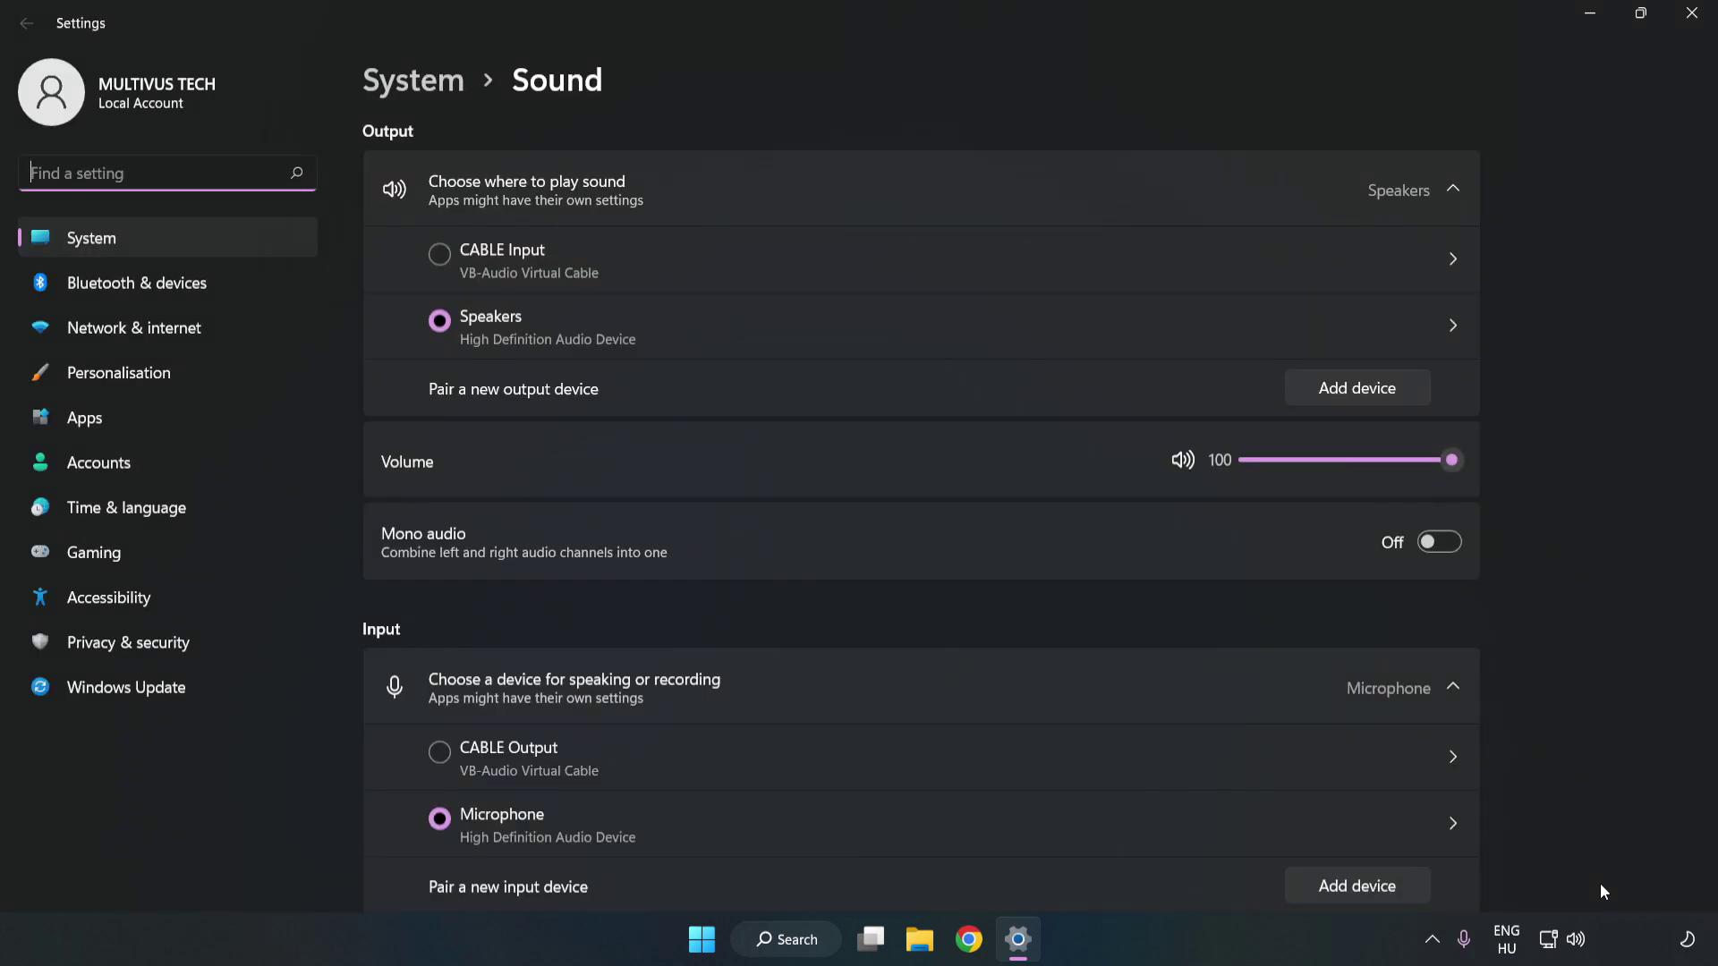
click(1453, 462)
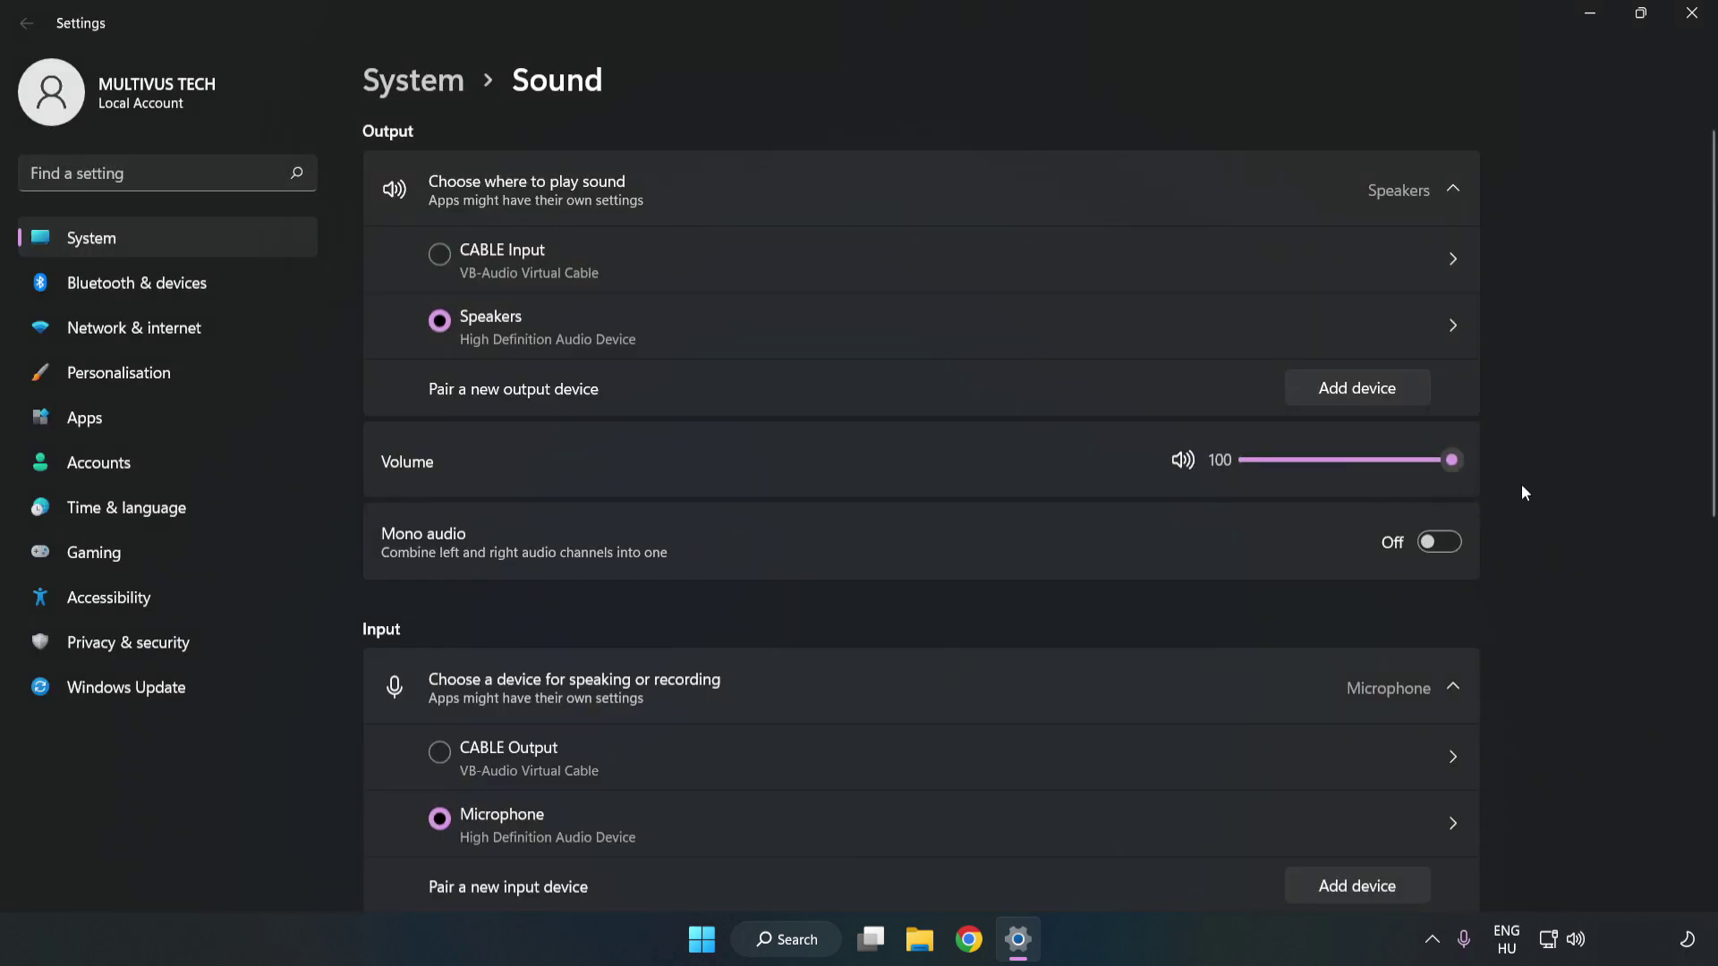
scroll(1676, 433, down, 5)
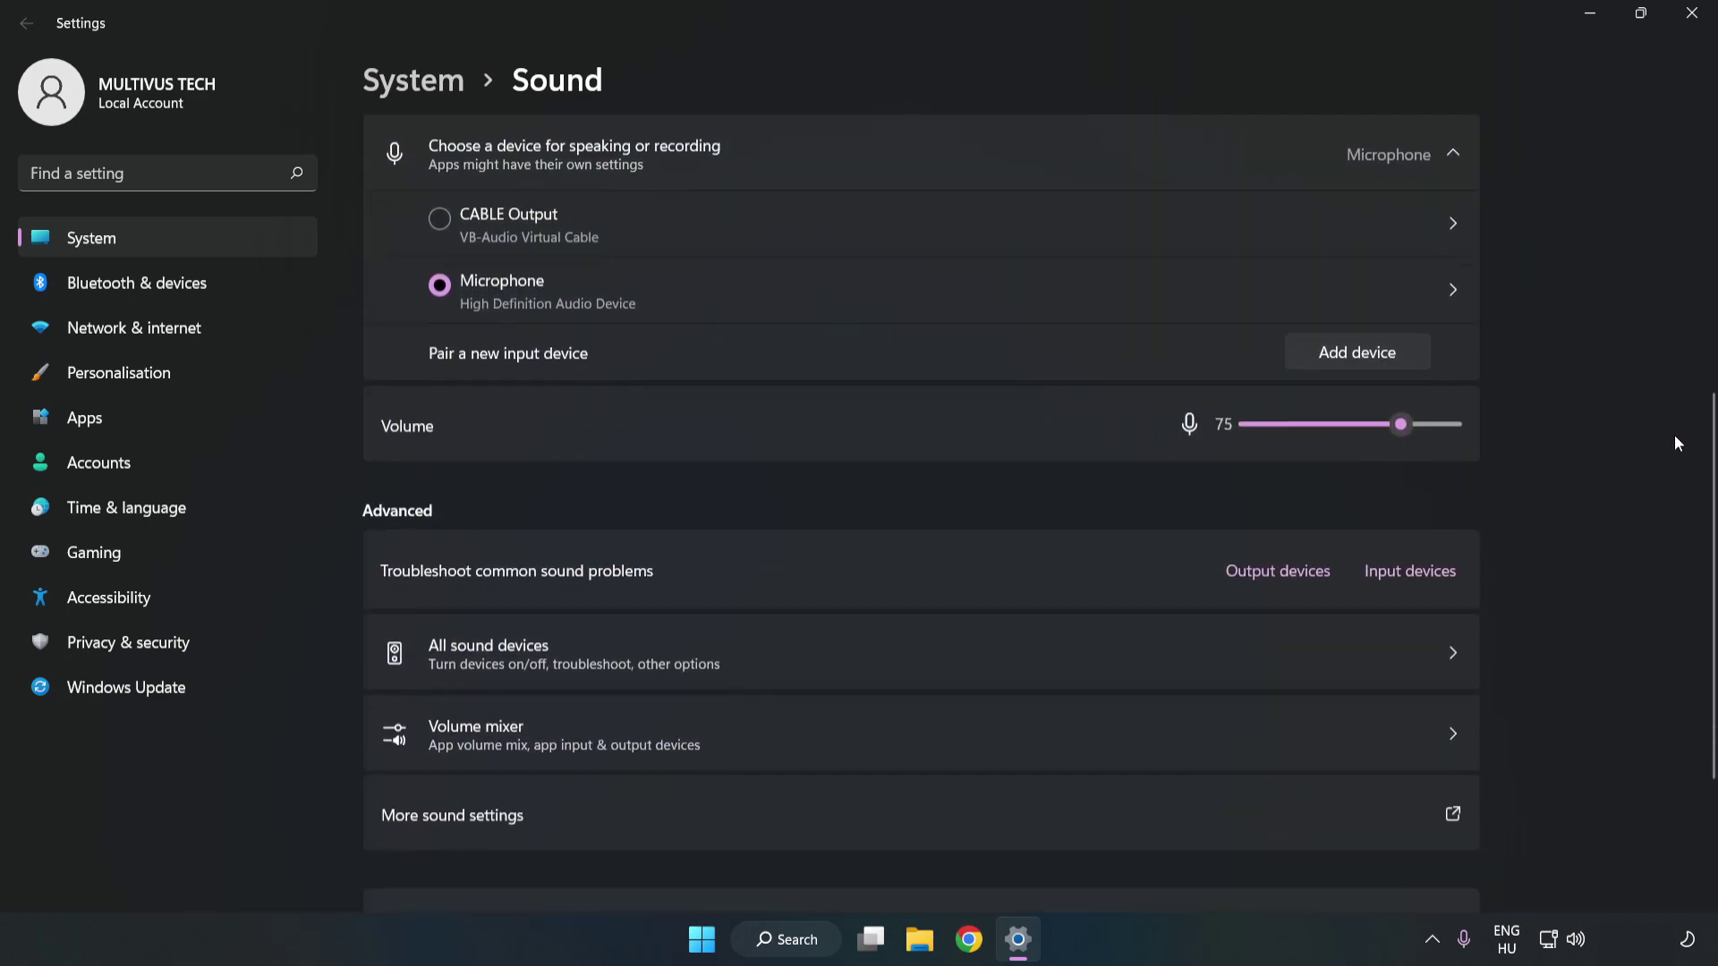
scroll(1673, 440, down, 1)
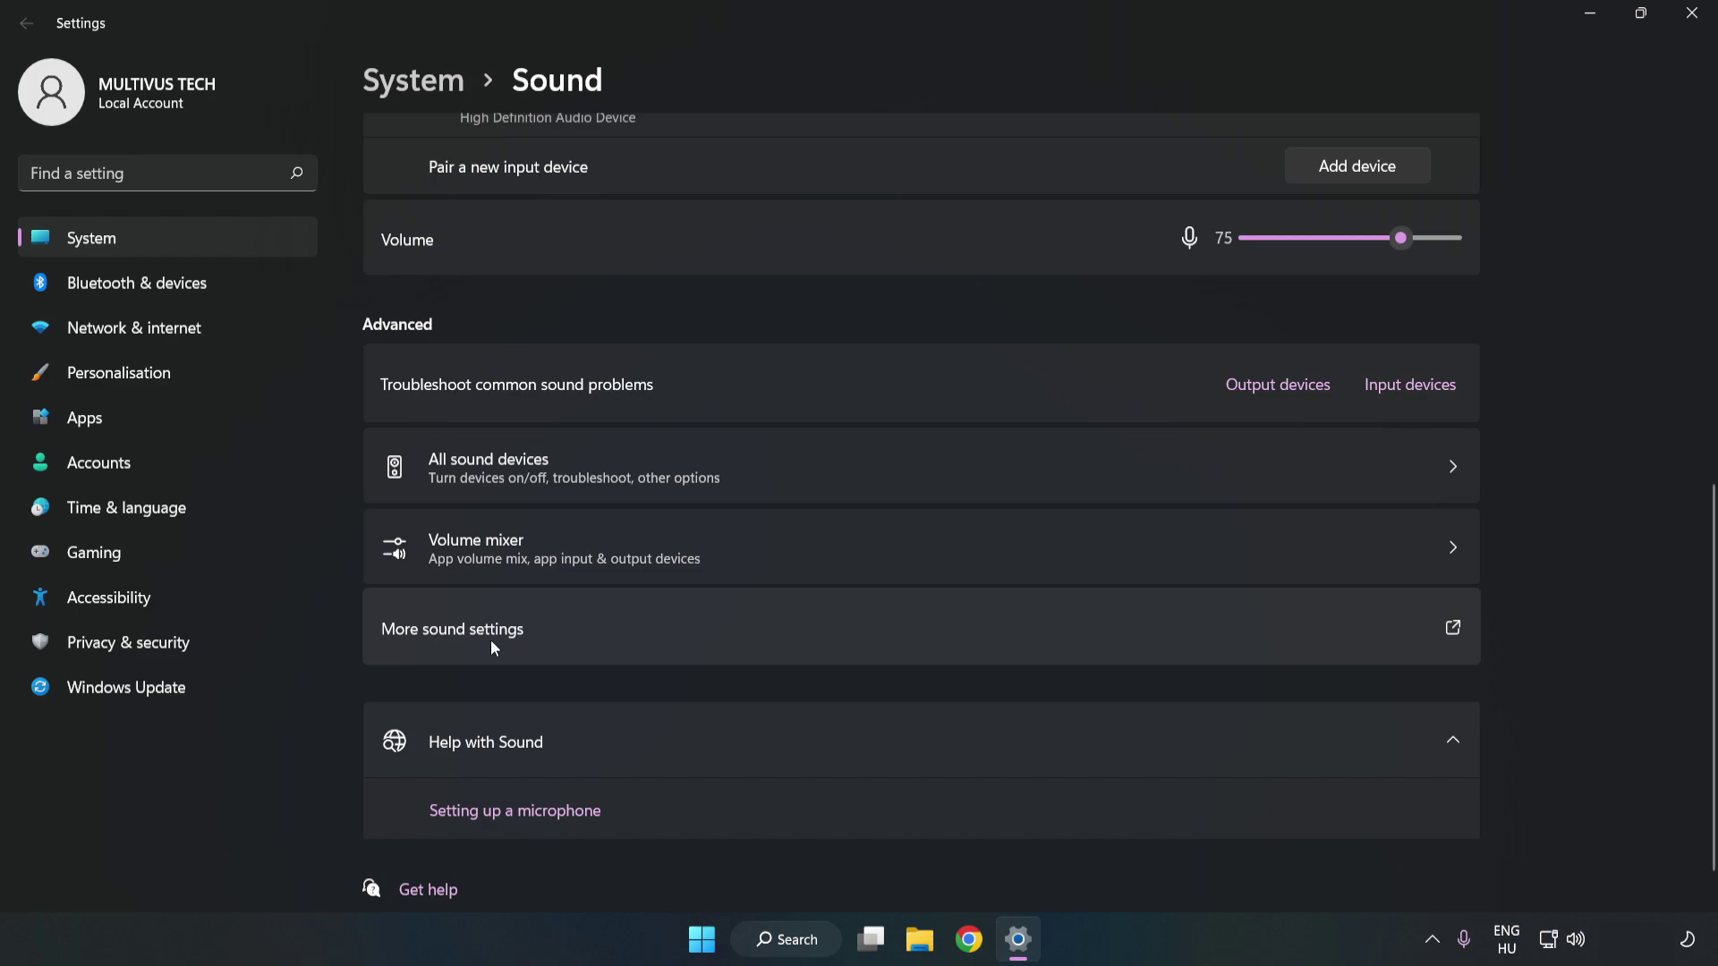
Disable the CABLE Input playback device in the classic Sound panel, keeping Speakers as default
click(748, 641)
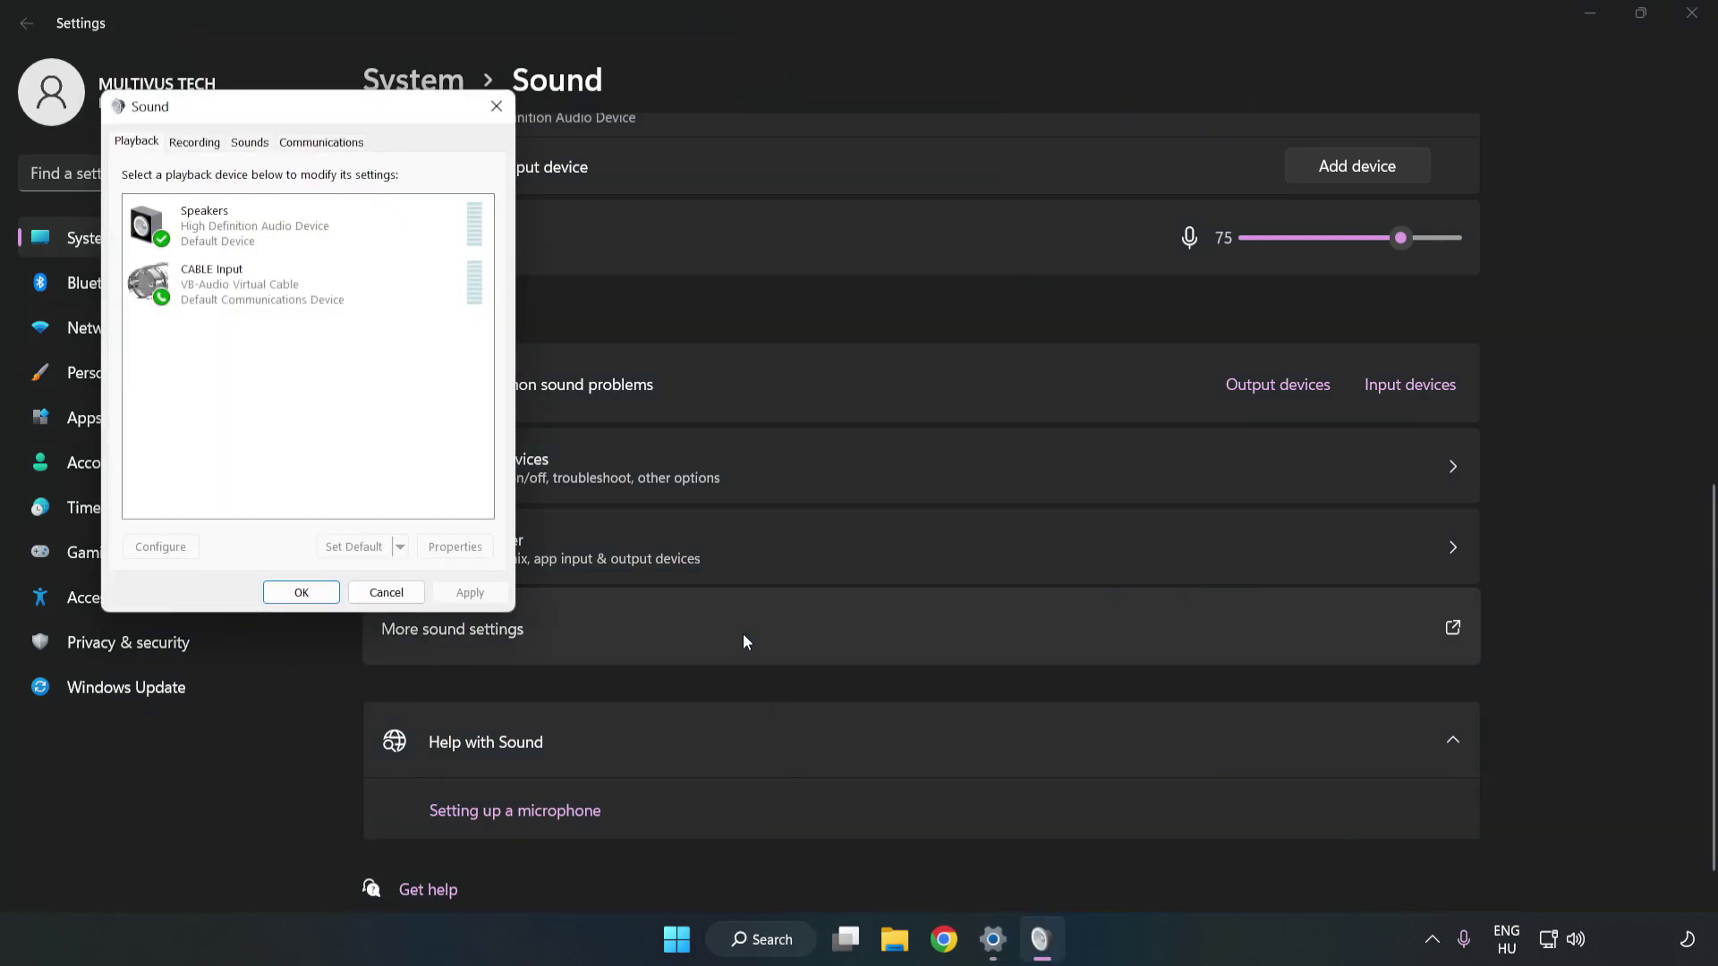
drag(364, 120, 888, 226)
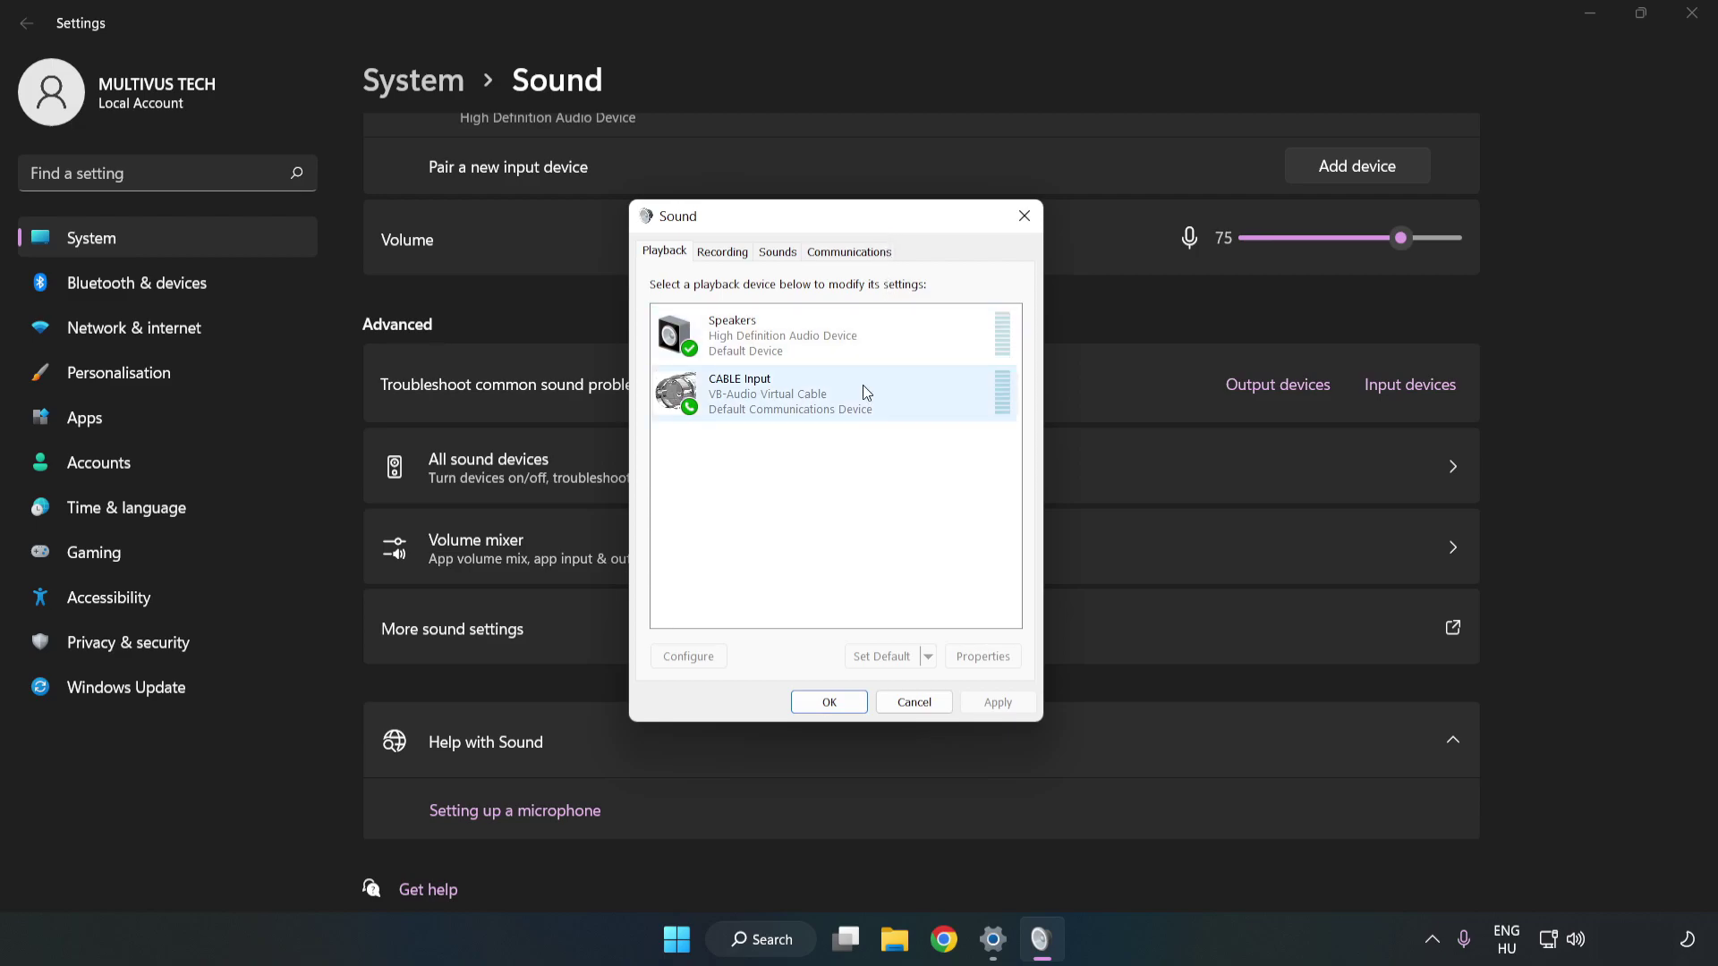
click(685, 395)
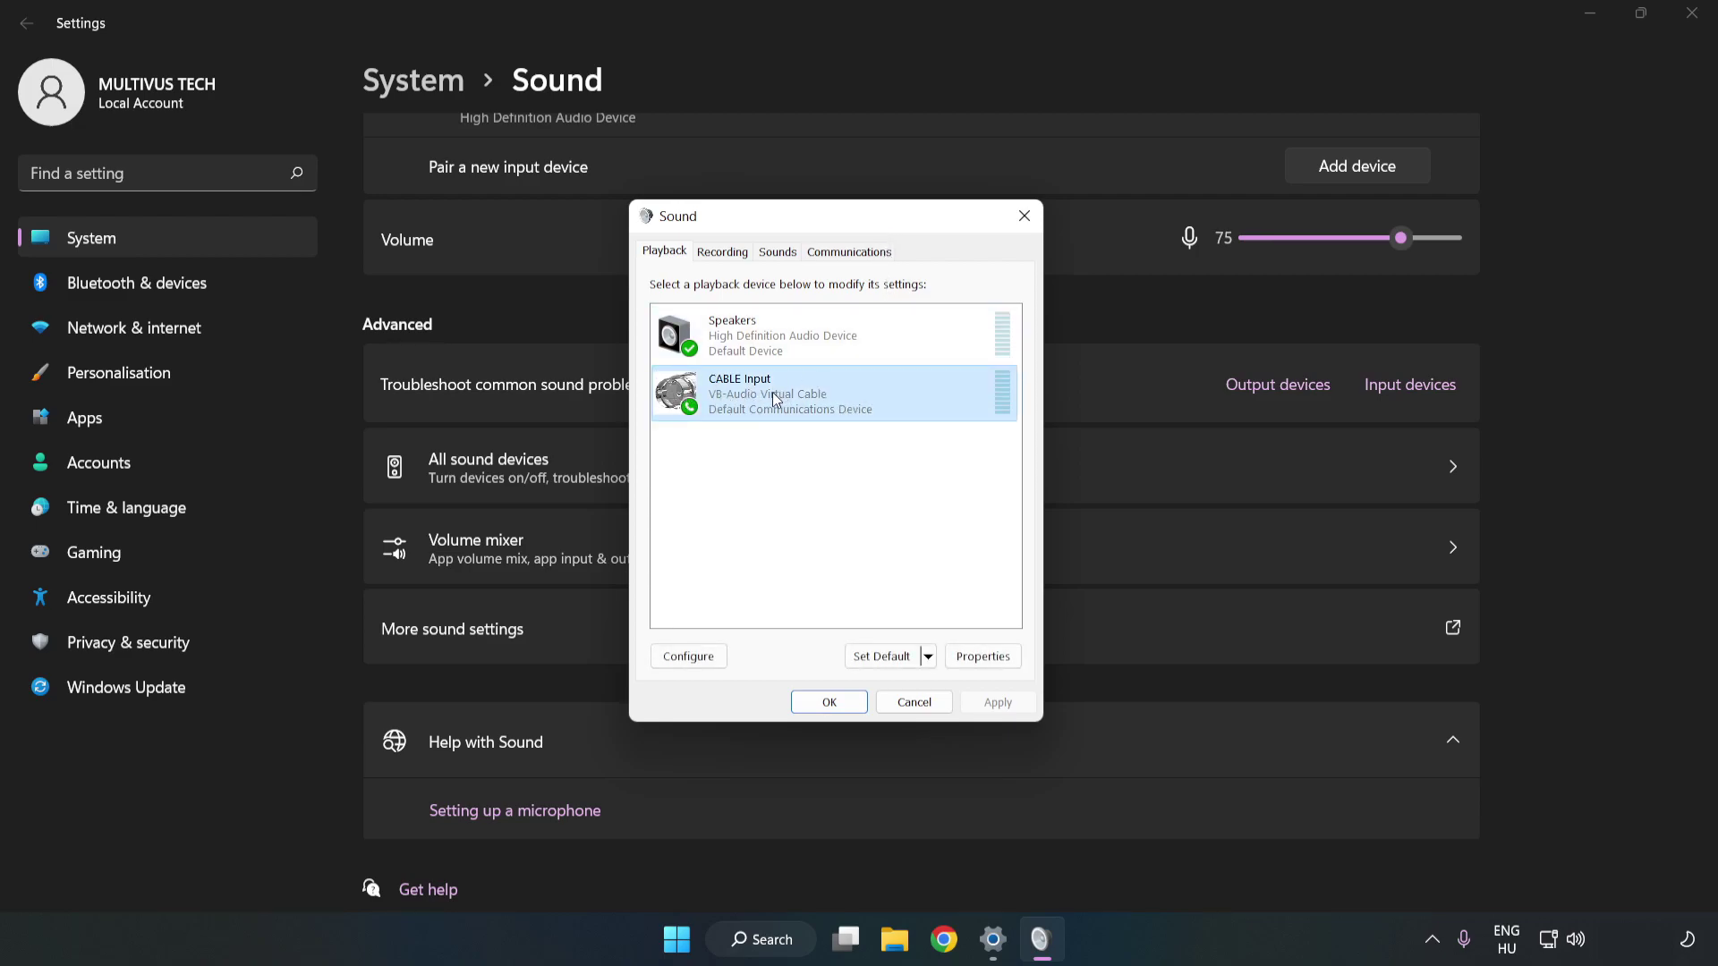
right_click(860, 393)
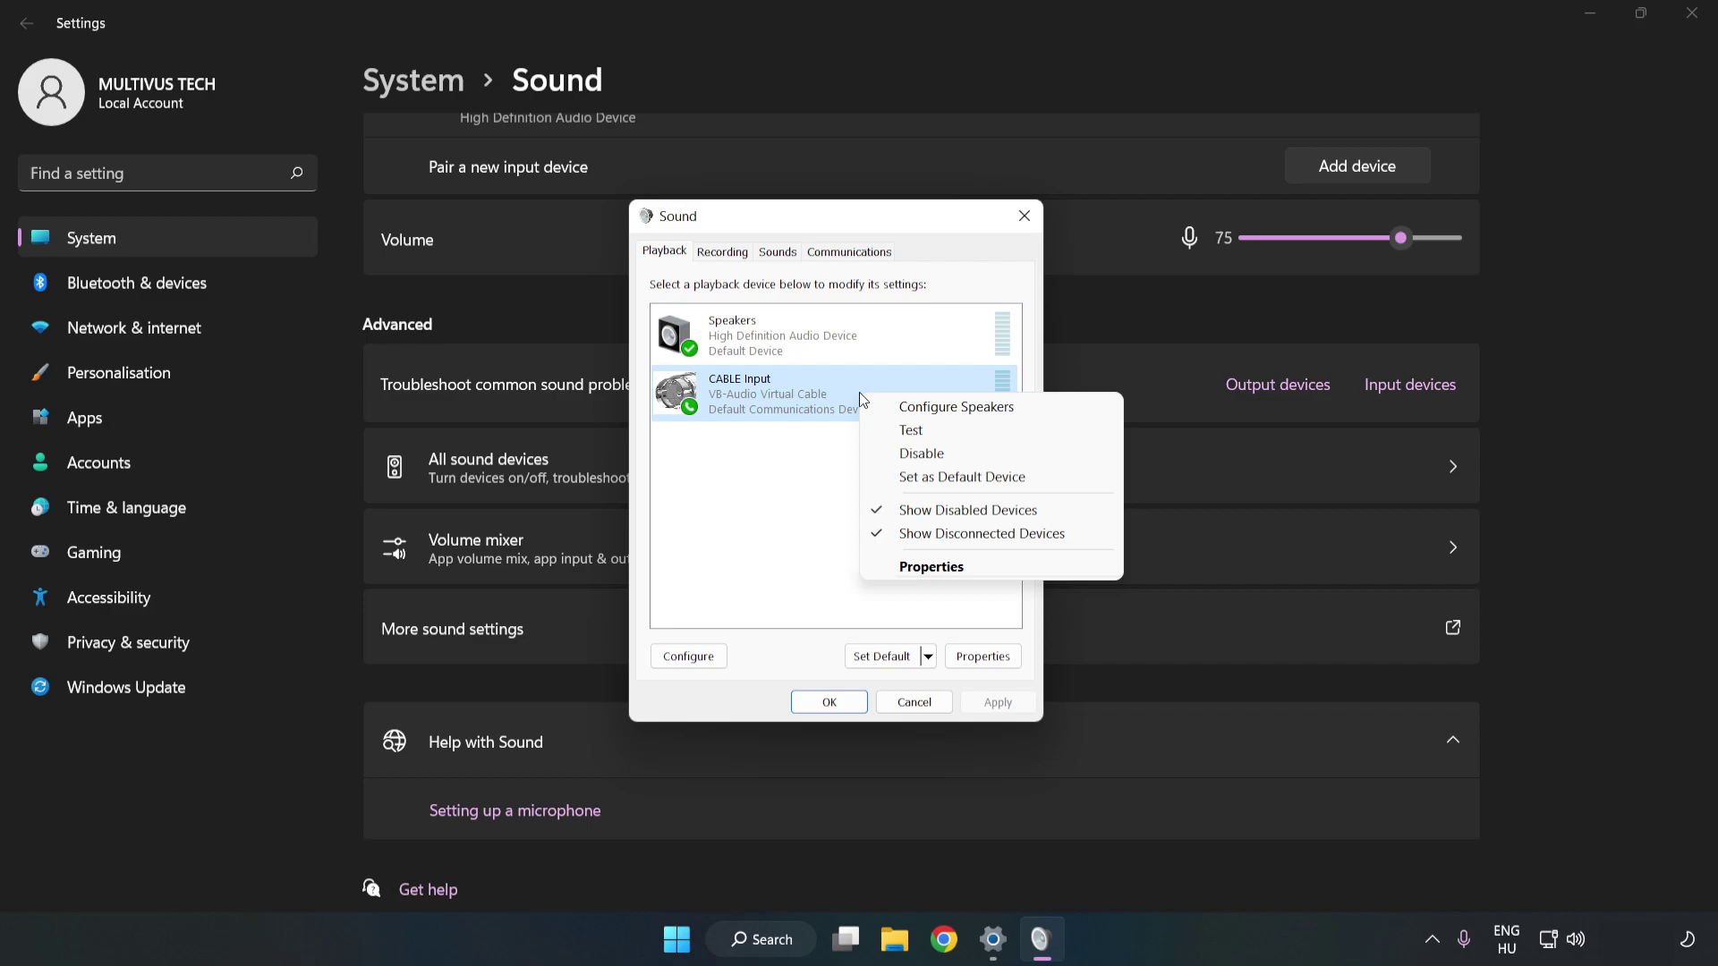
click(963, 454)
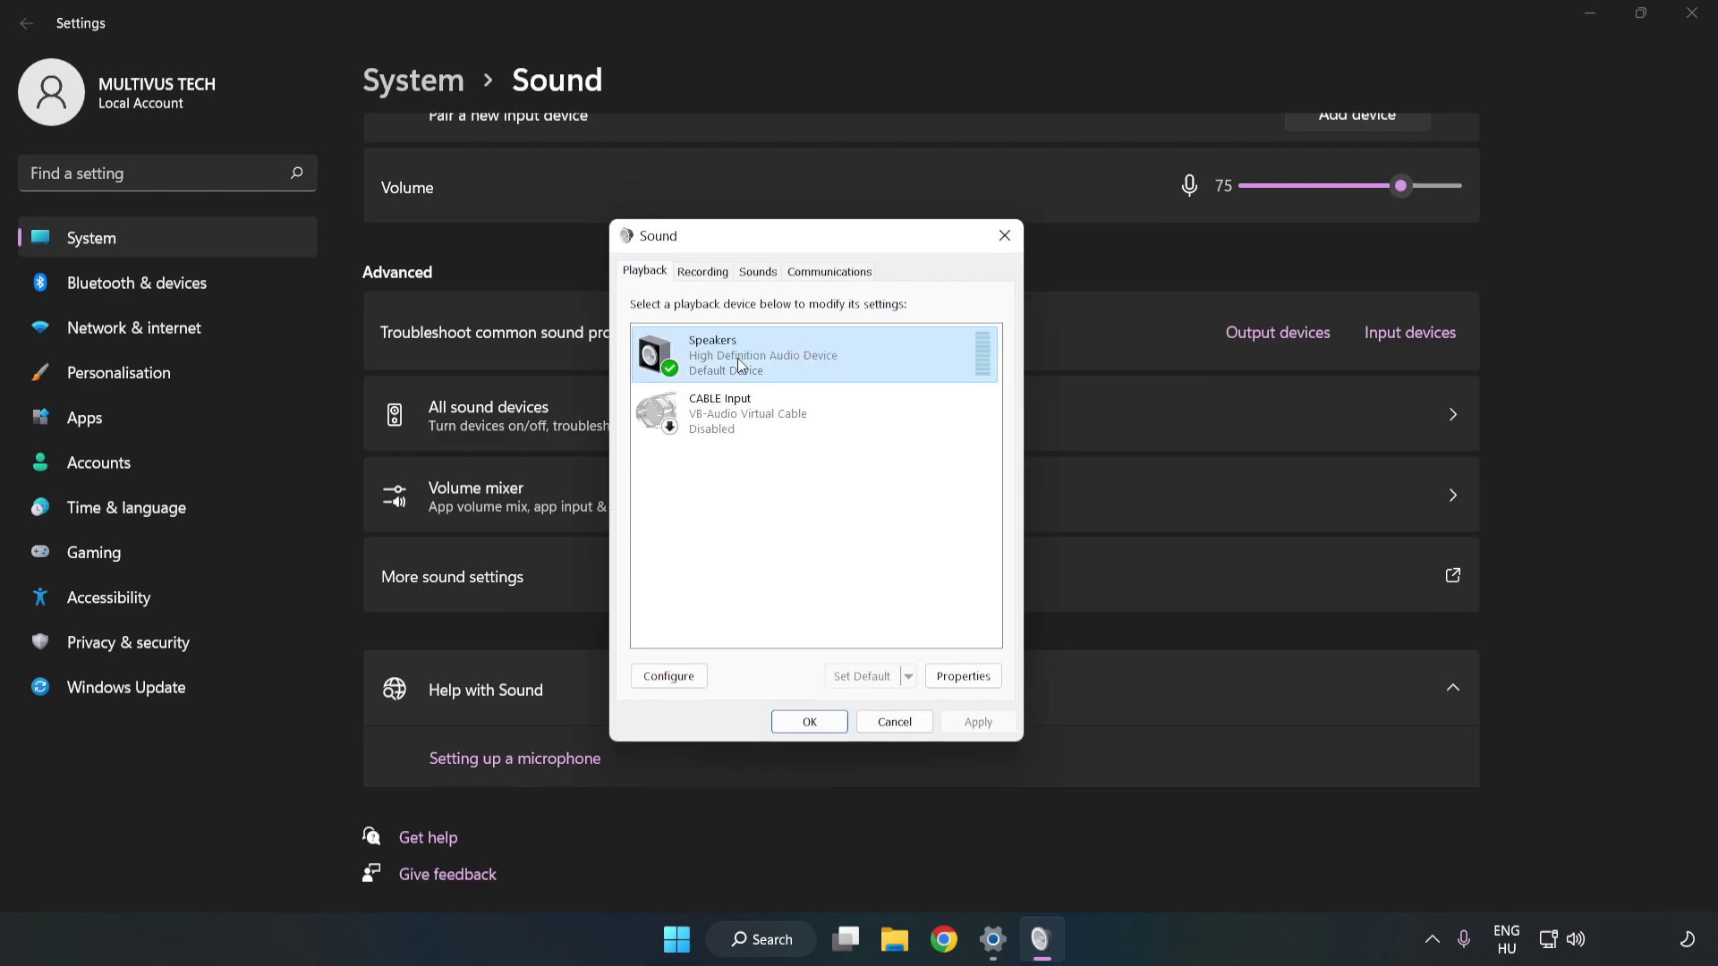
right_click(877, 352)
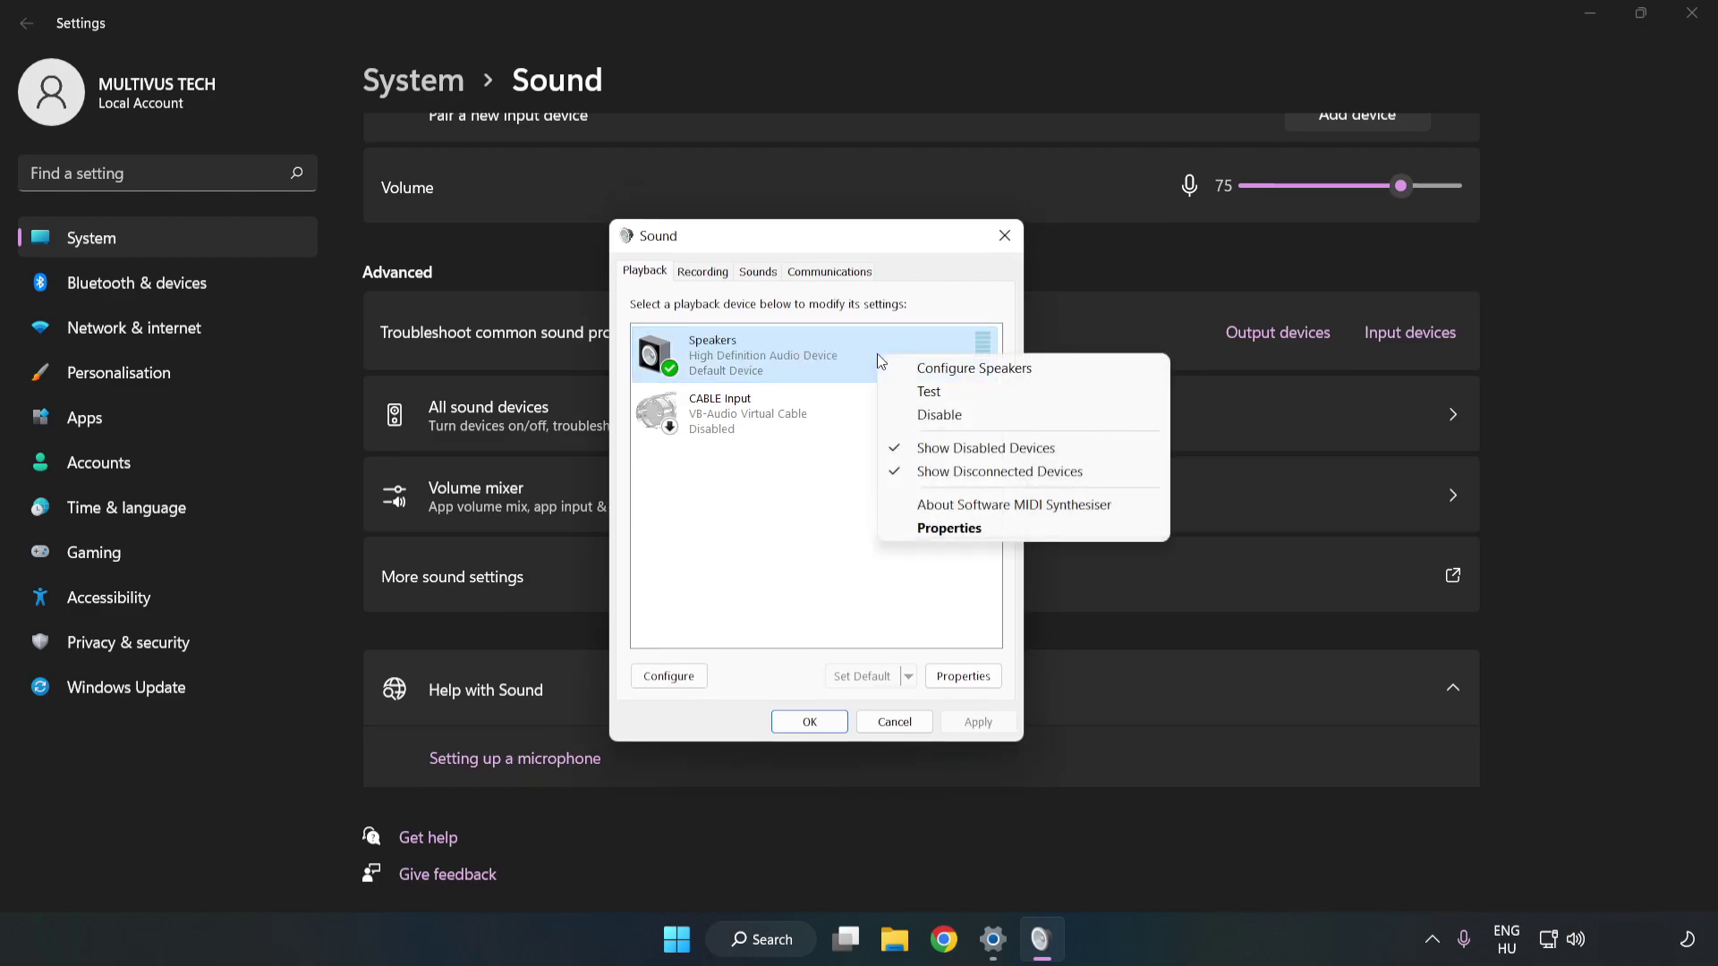
Run Speaker Setup with the 7.1 Surround layout, keeping all optional and full-range speakers
click(976, 369)
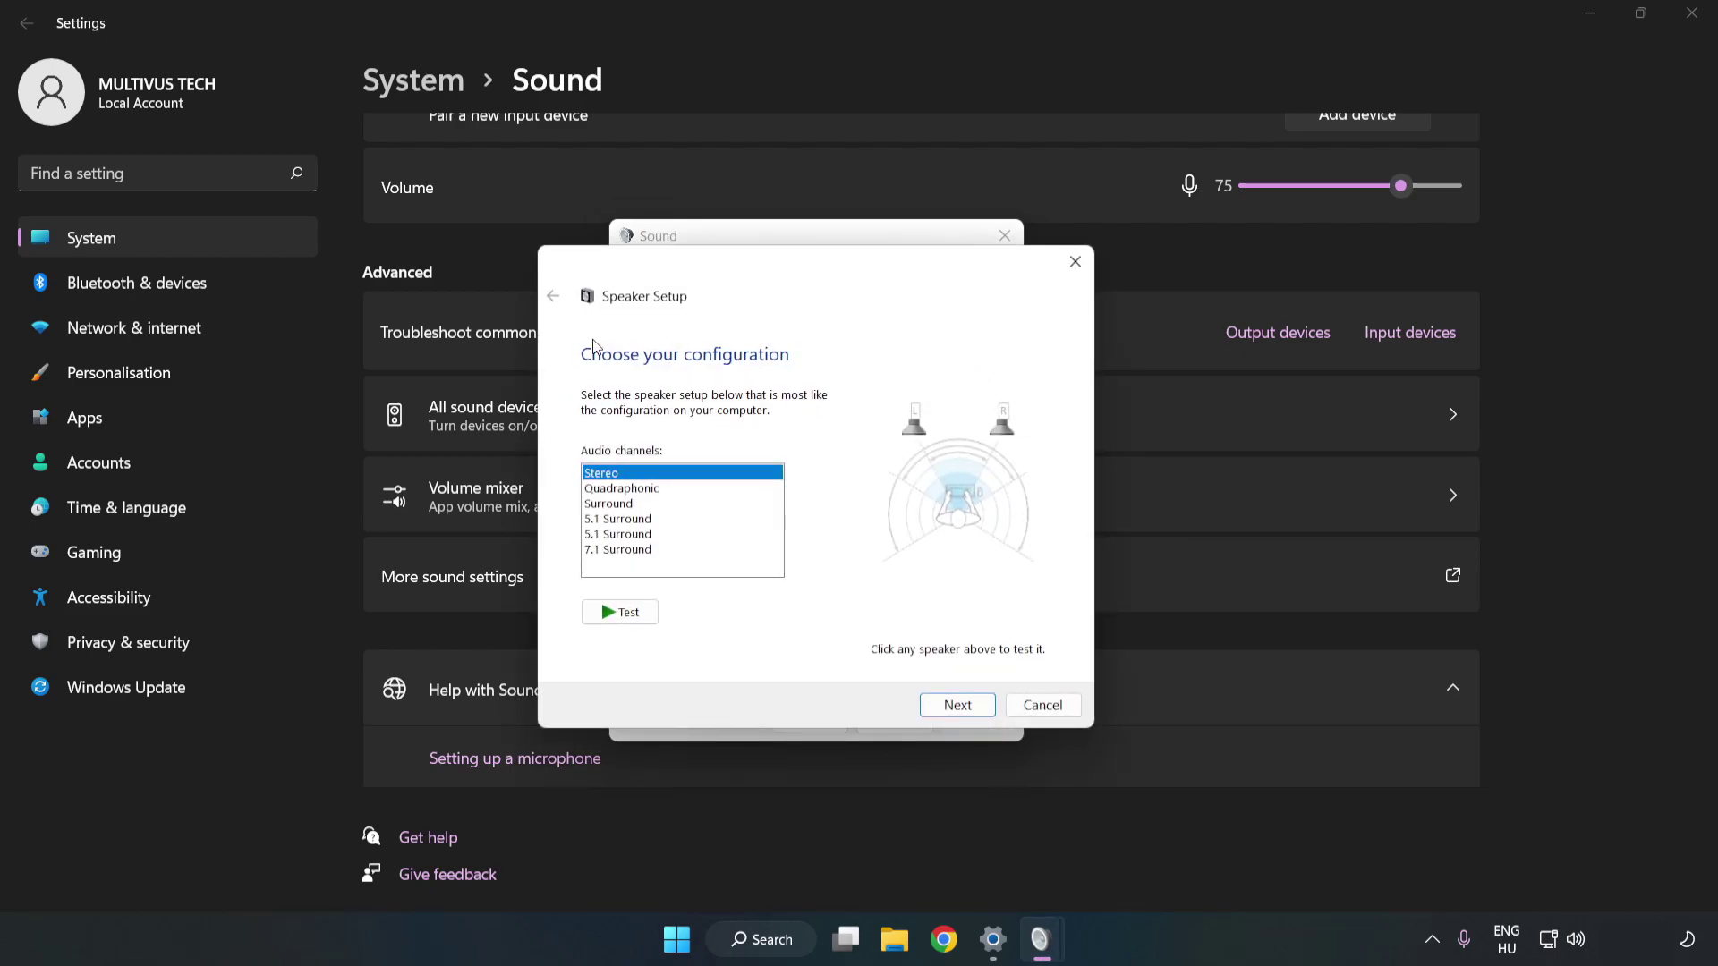
click(637, 491)
click(632, 550)
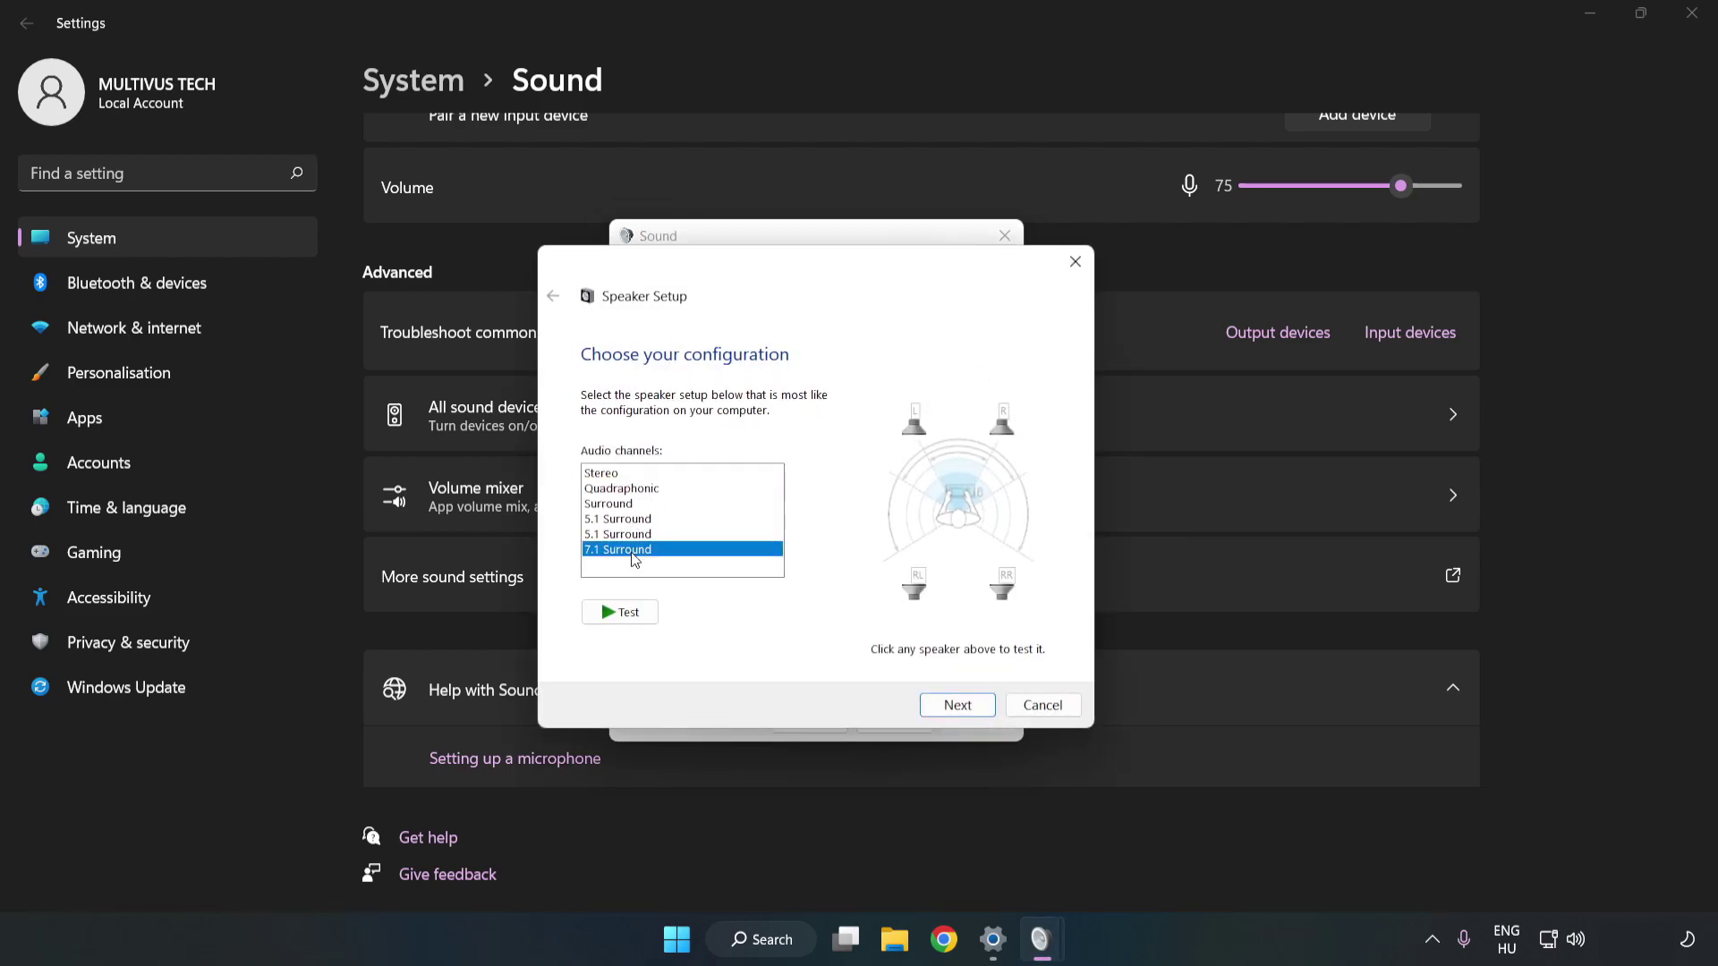
click(957, 706)
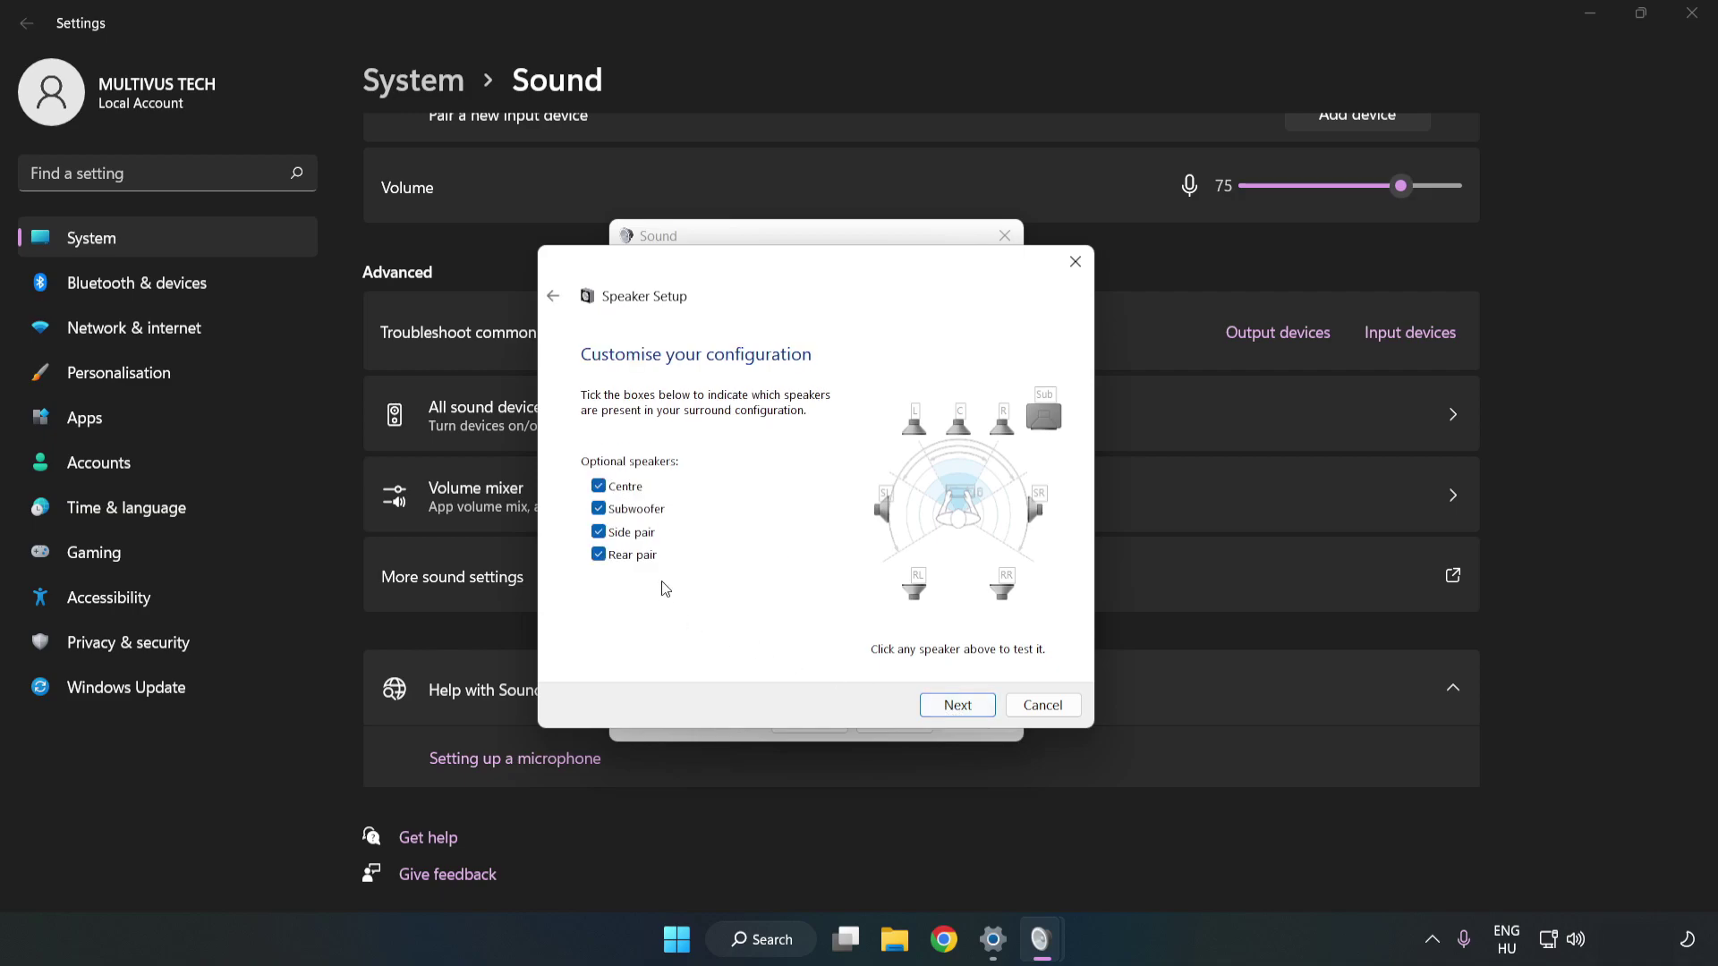
click(957, 707)
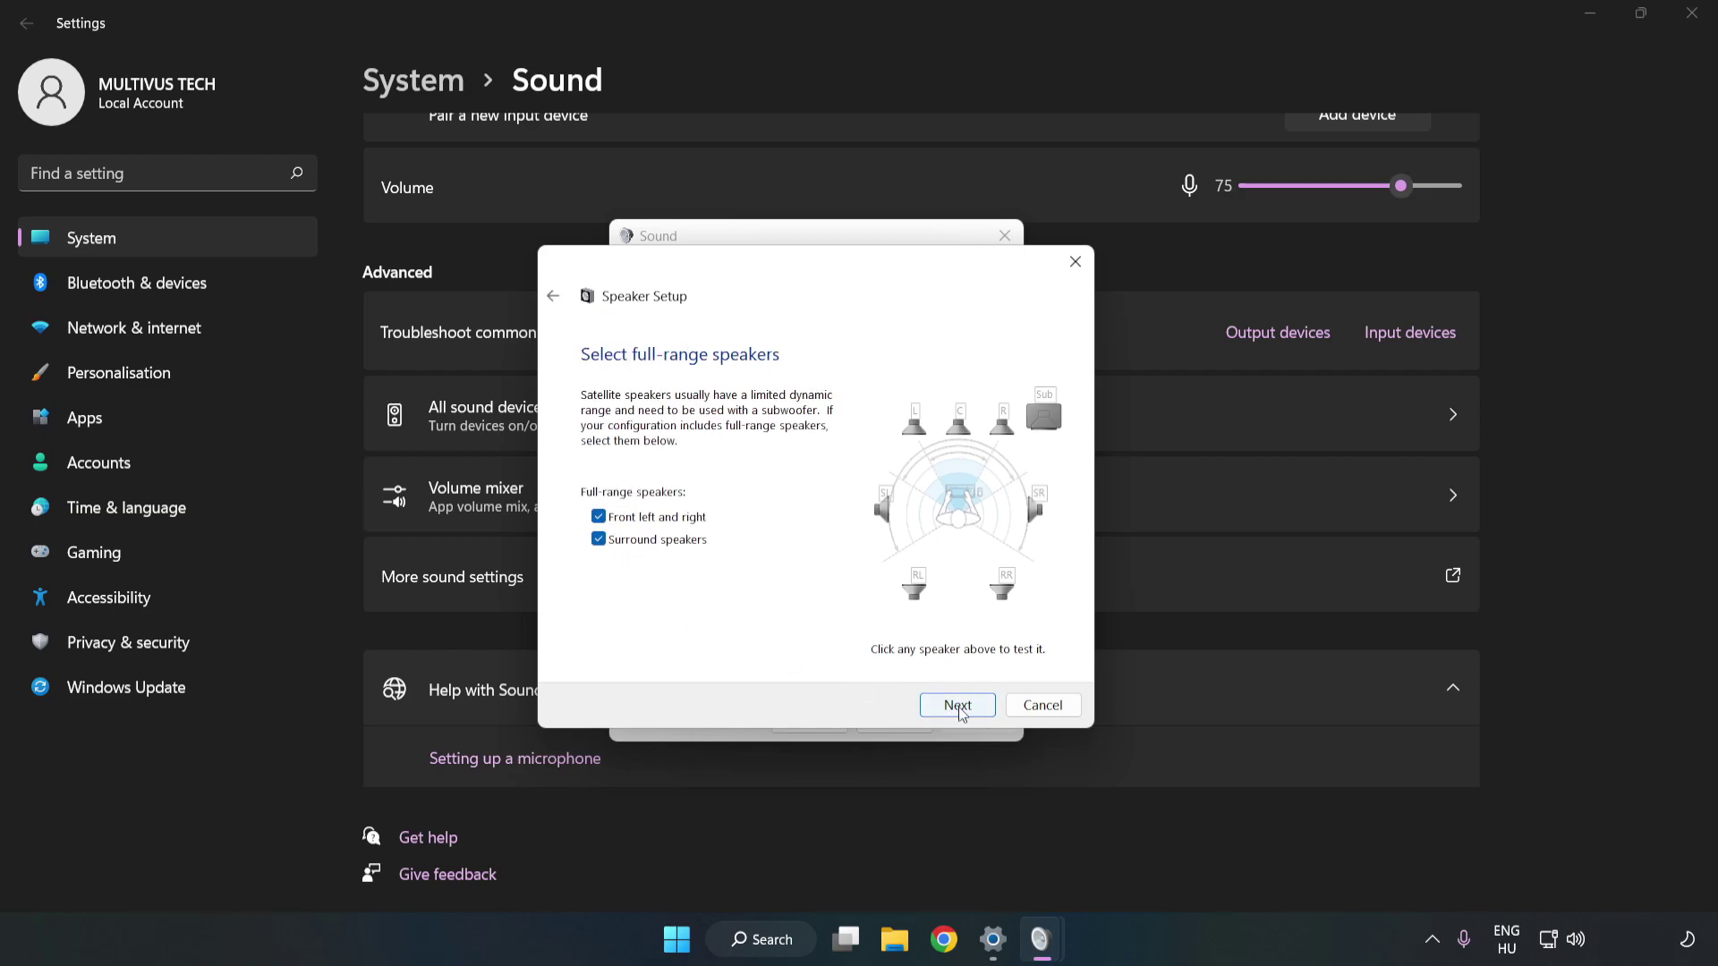
click(958, 706)
click(958, 706)
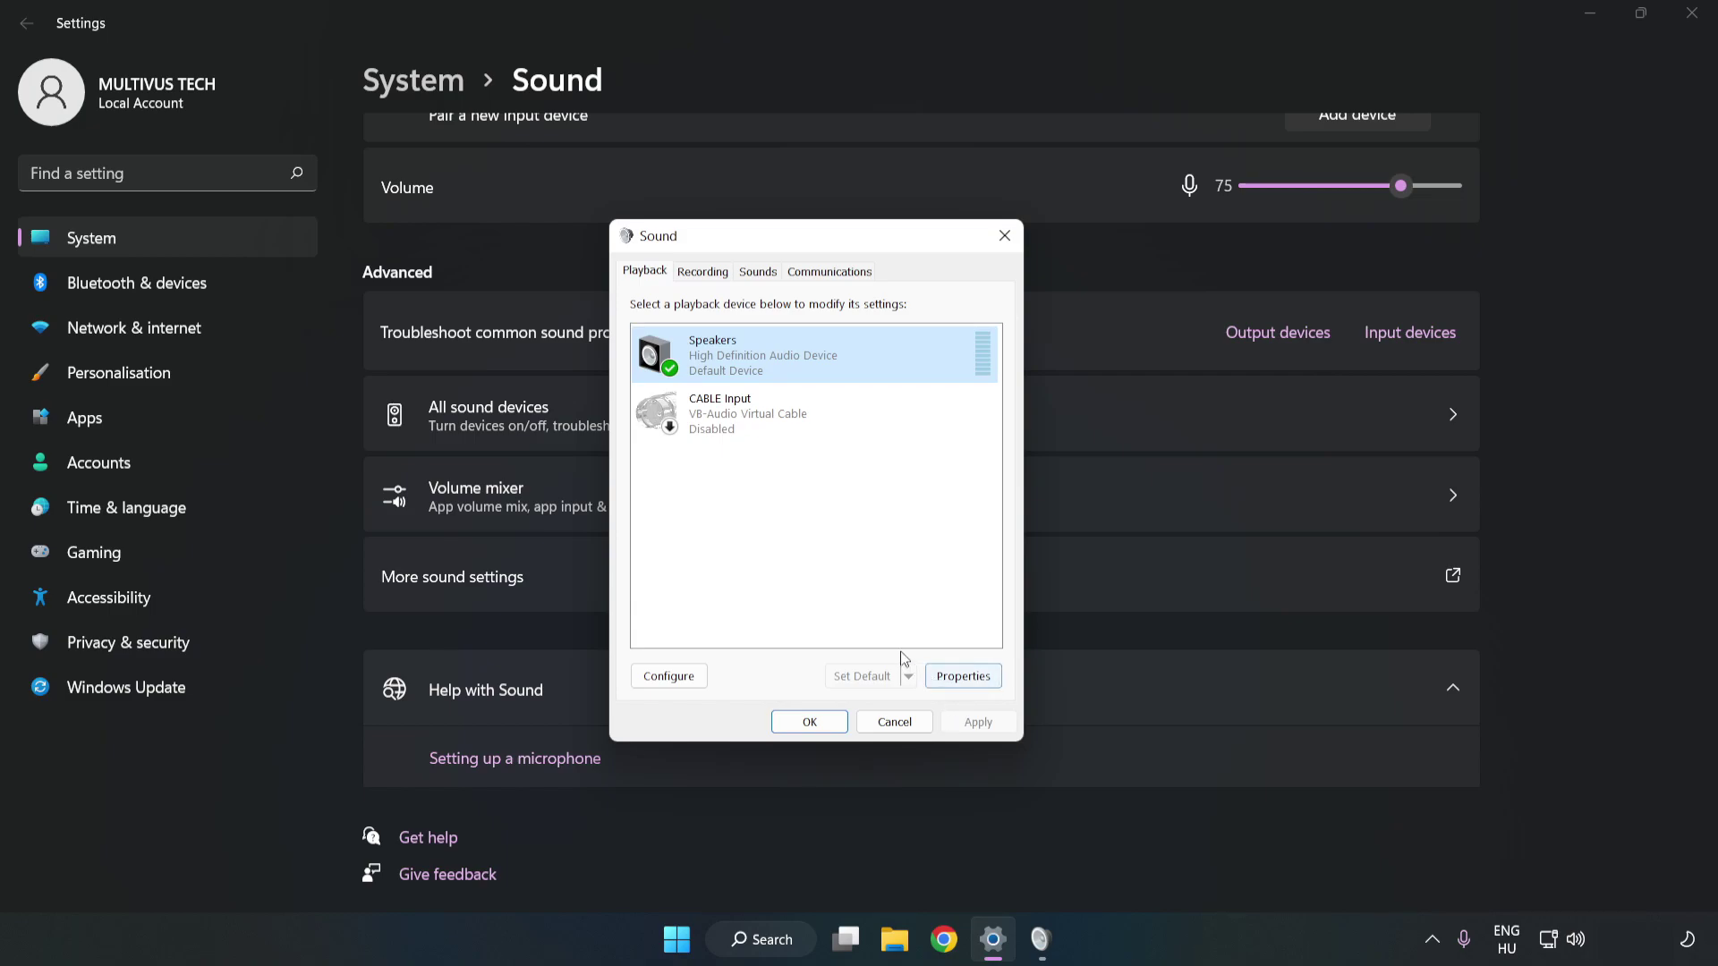
Tick Disable all enhancements on the Speakers Properties Enhancements tab
click(963, 677)
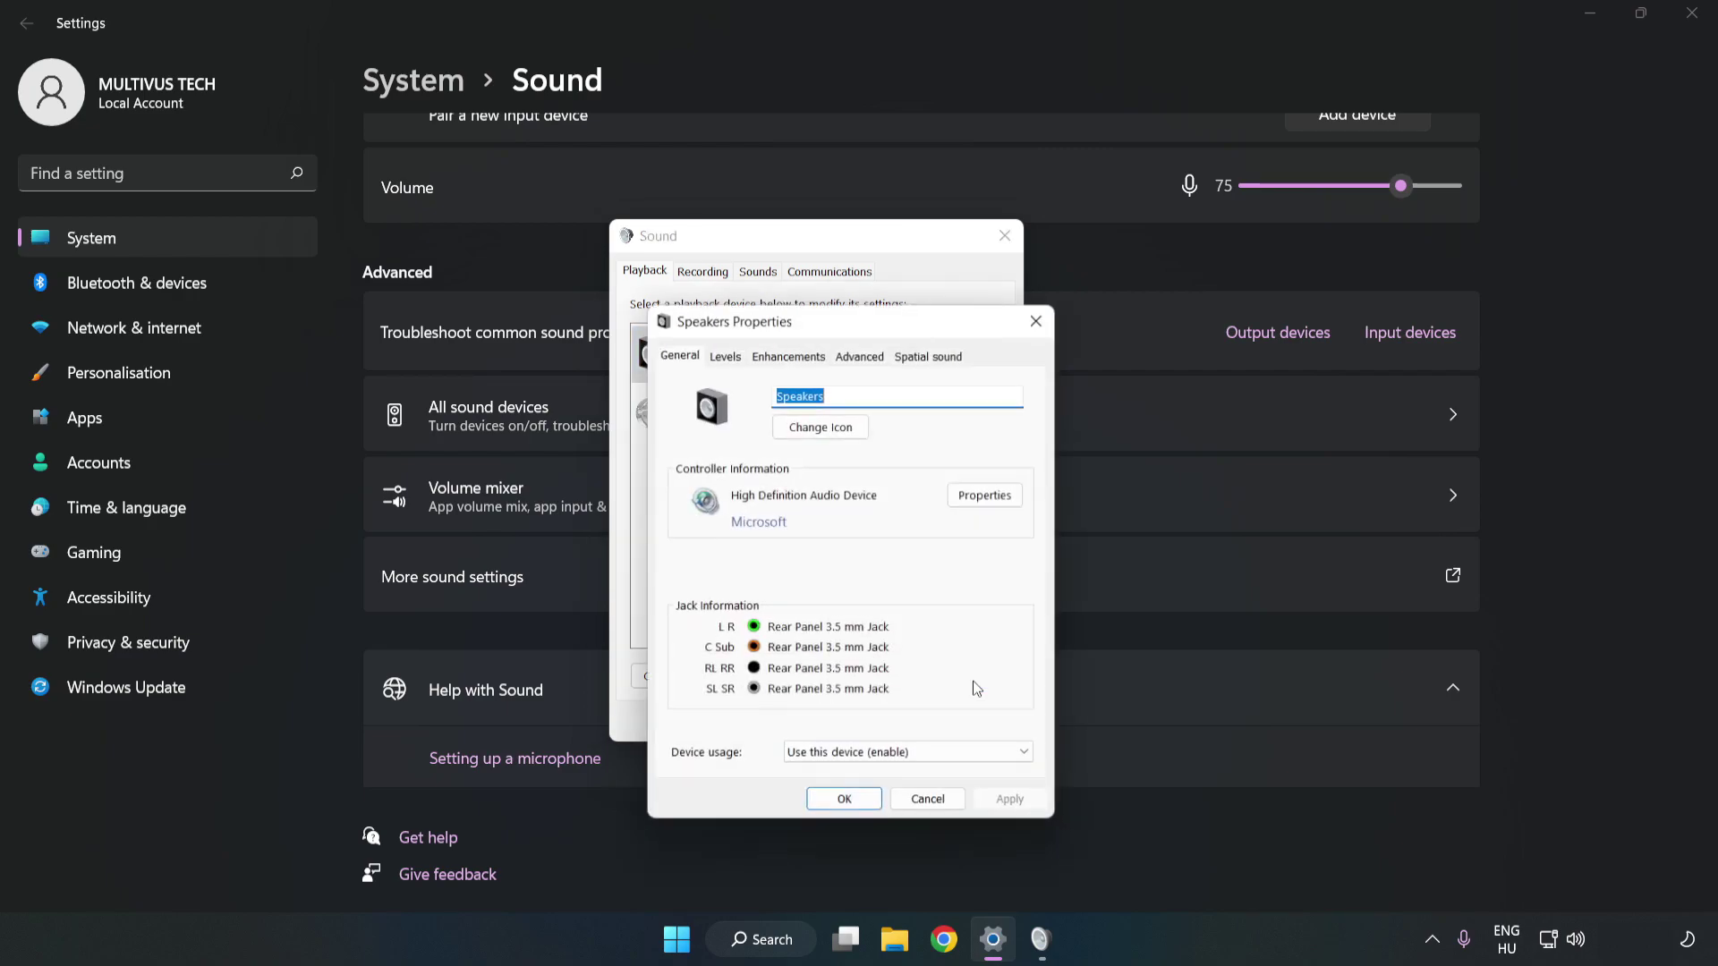
drag(856, 326, 818, 250)
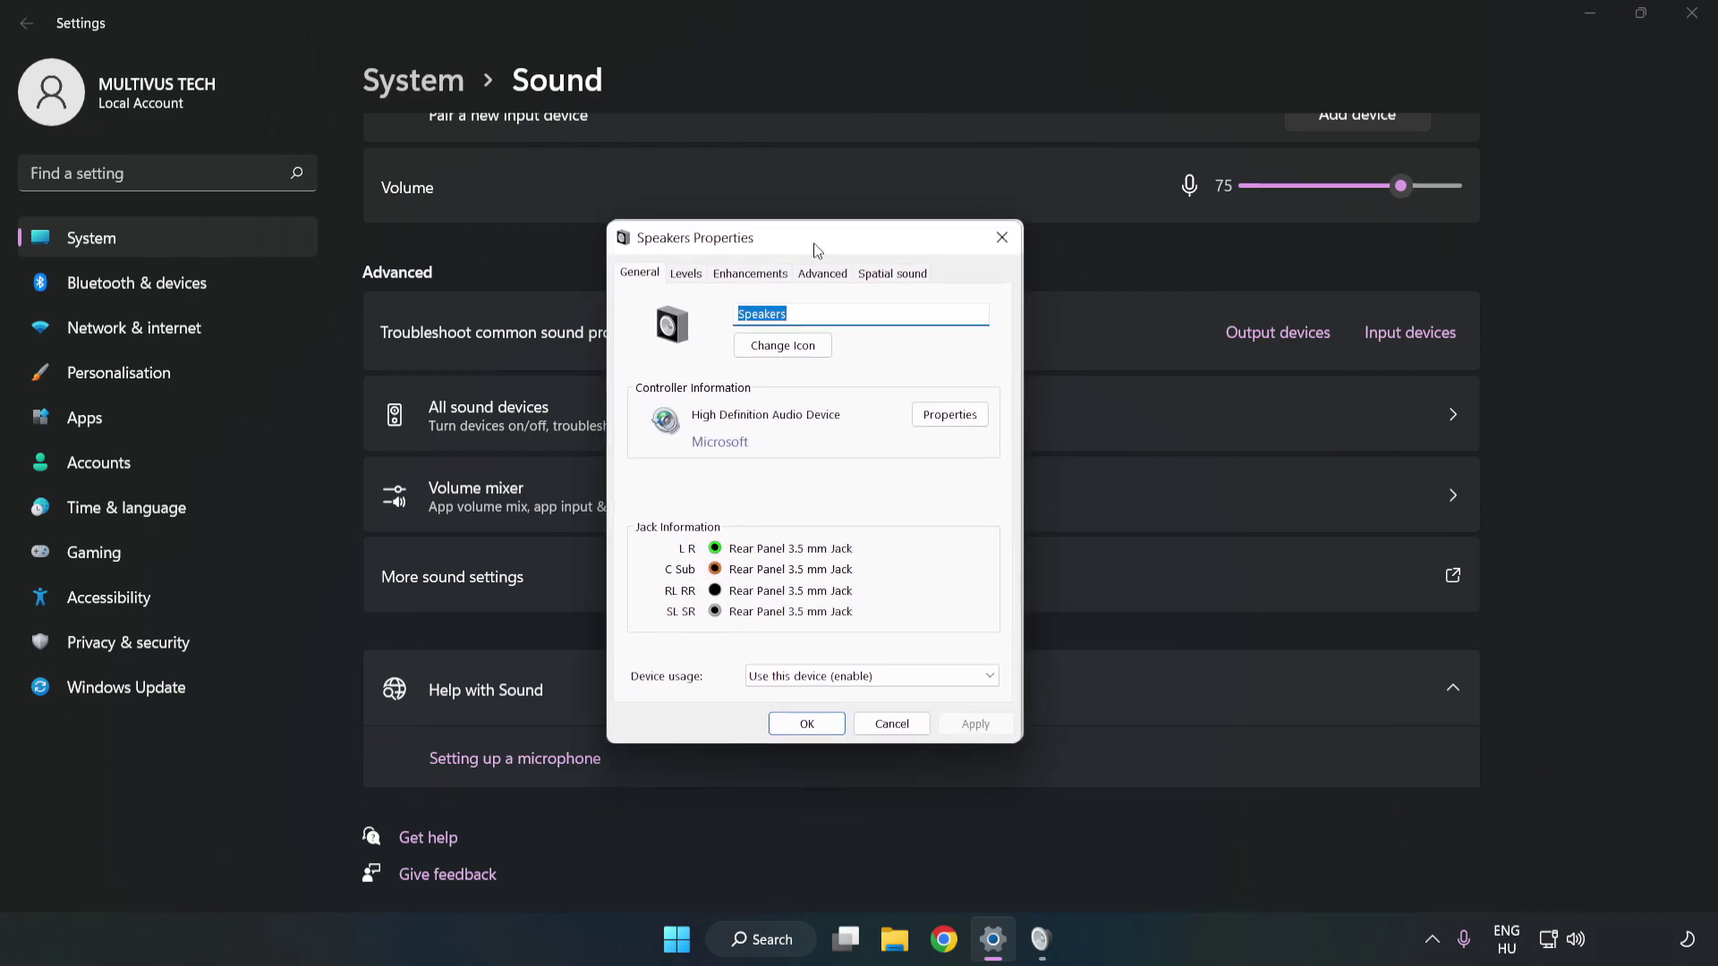
click(748, 277)
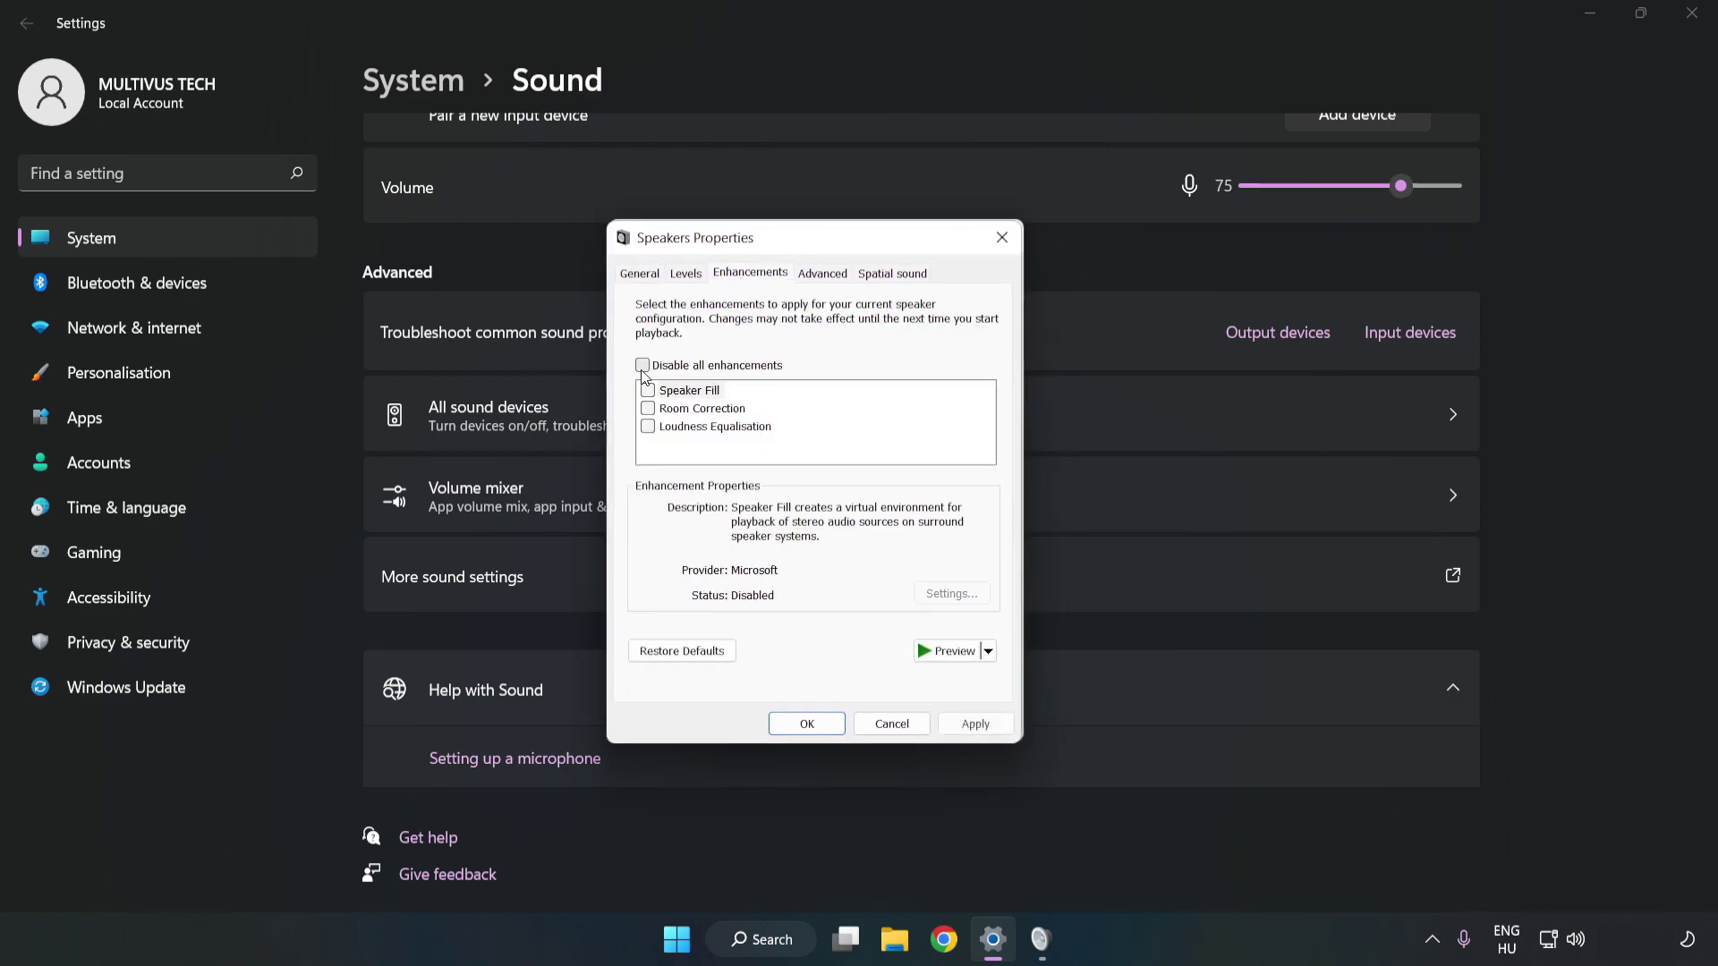
click(643, 366)
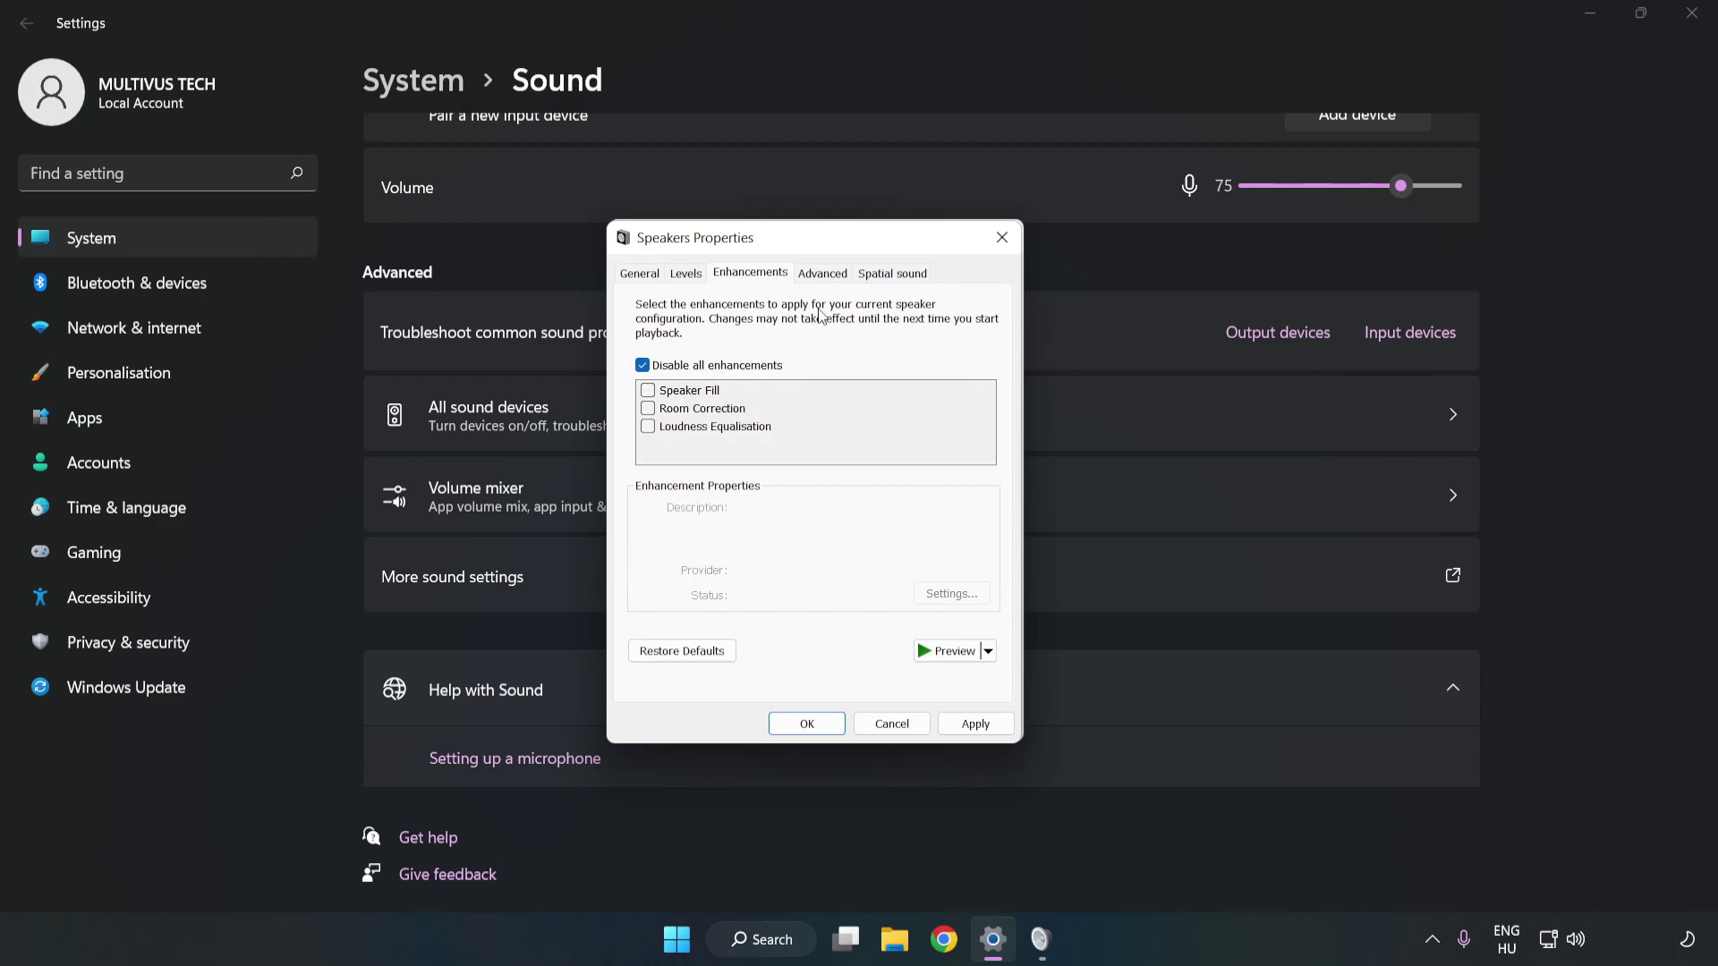
Keep the Speakers default format at 16 bit, 48000 Hz (DVD Quality) and apply it
click(823, 276)
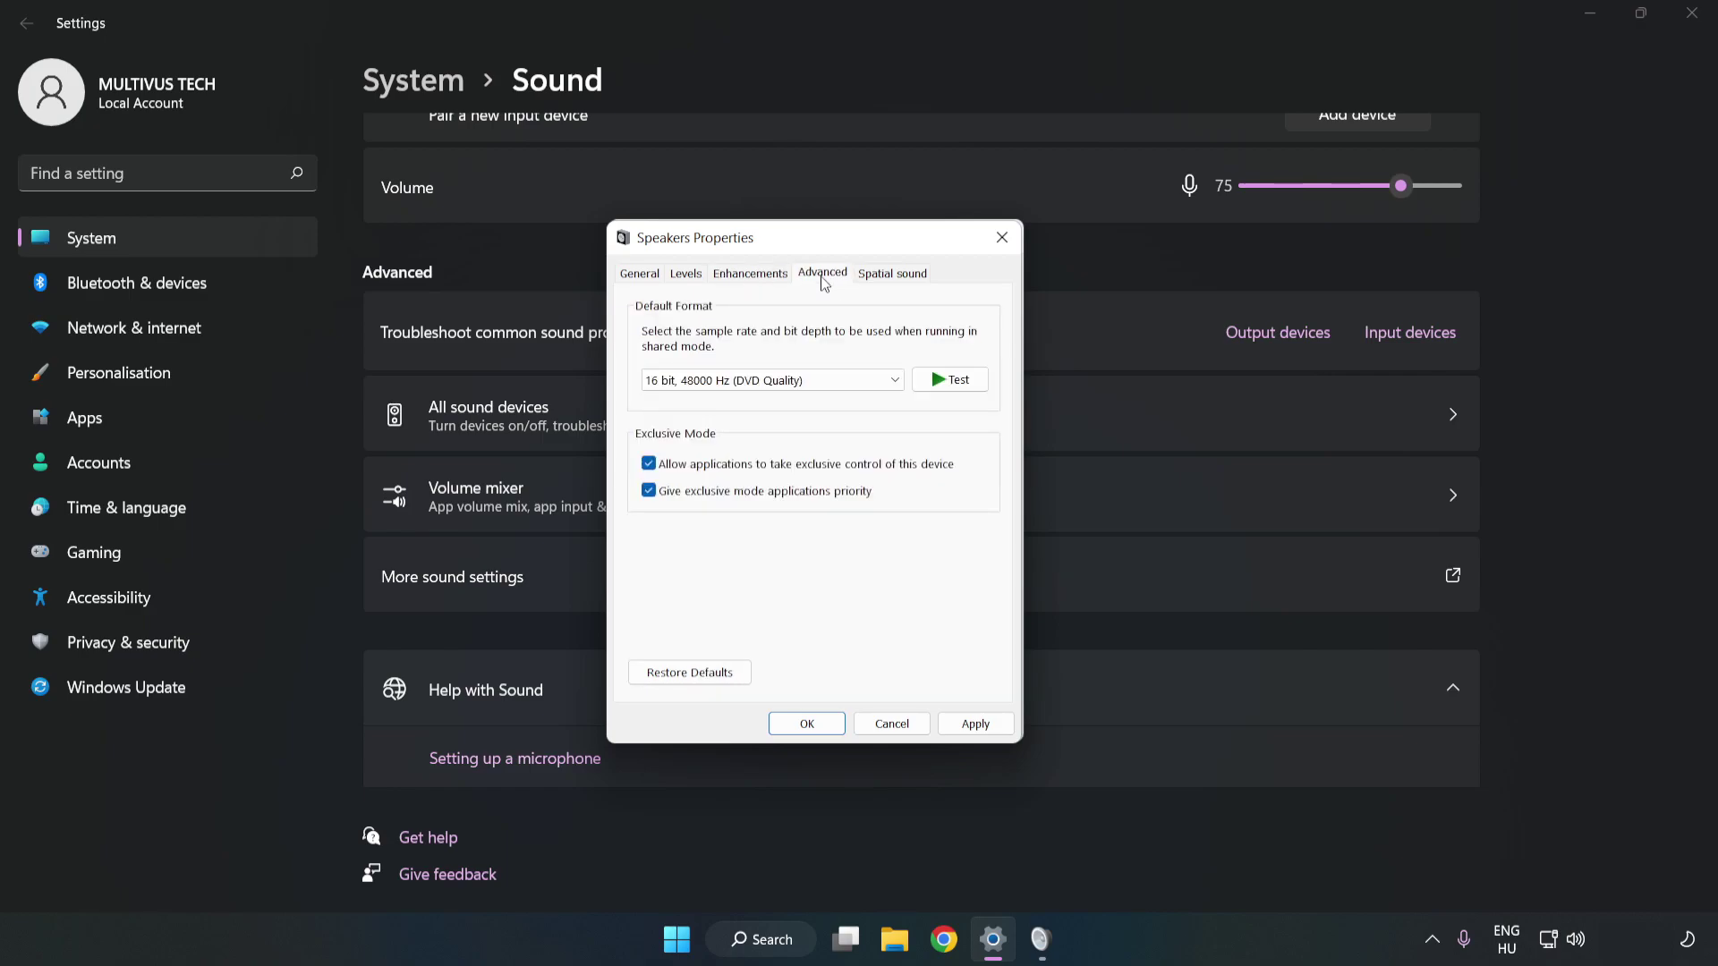
click(825, 380)
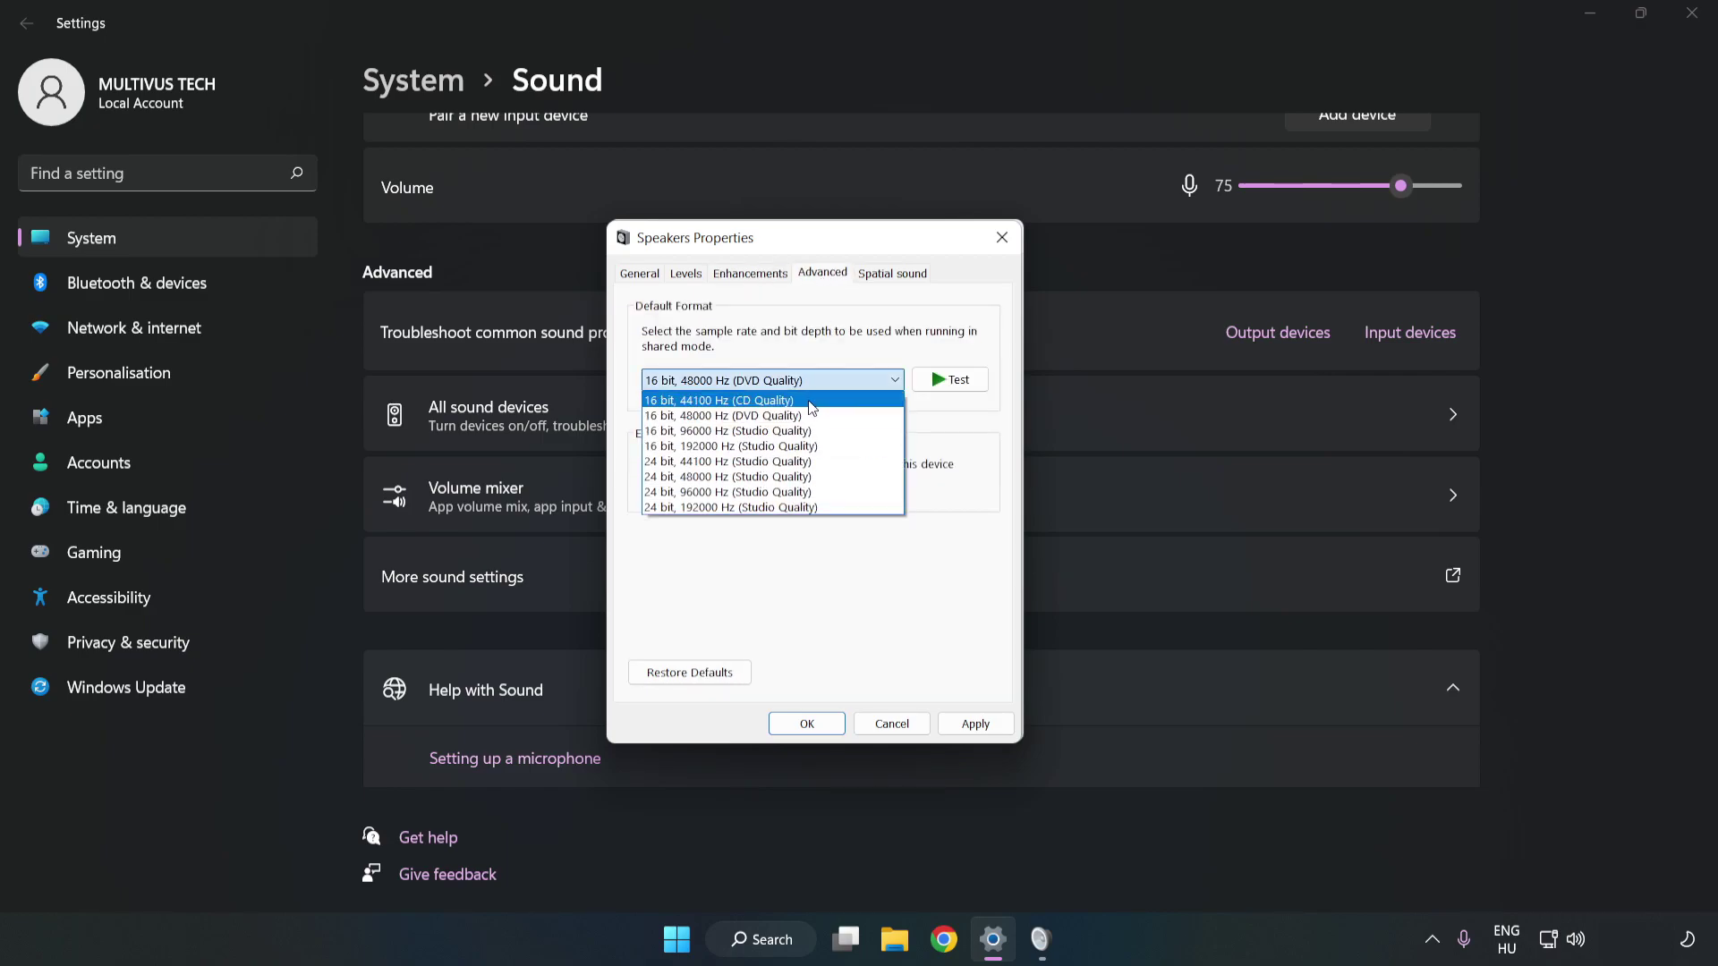
click(801, 417)
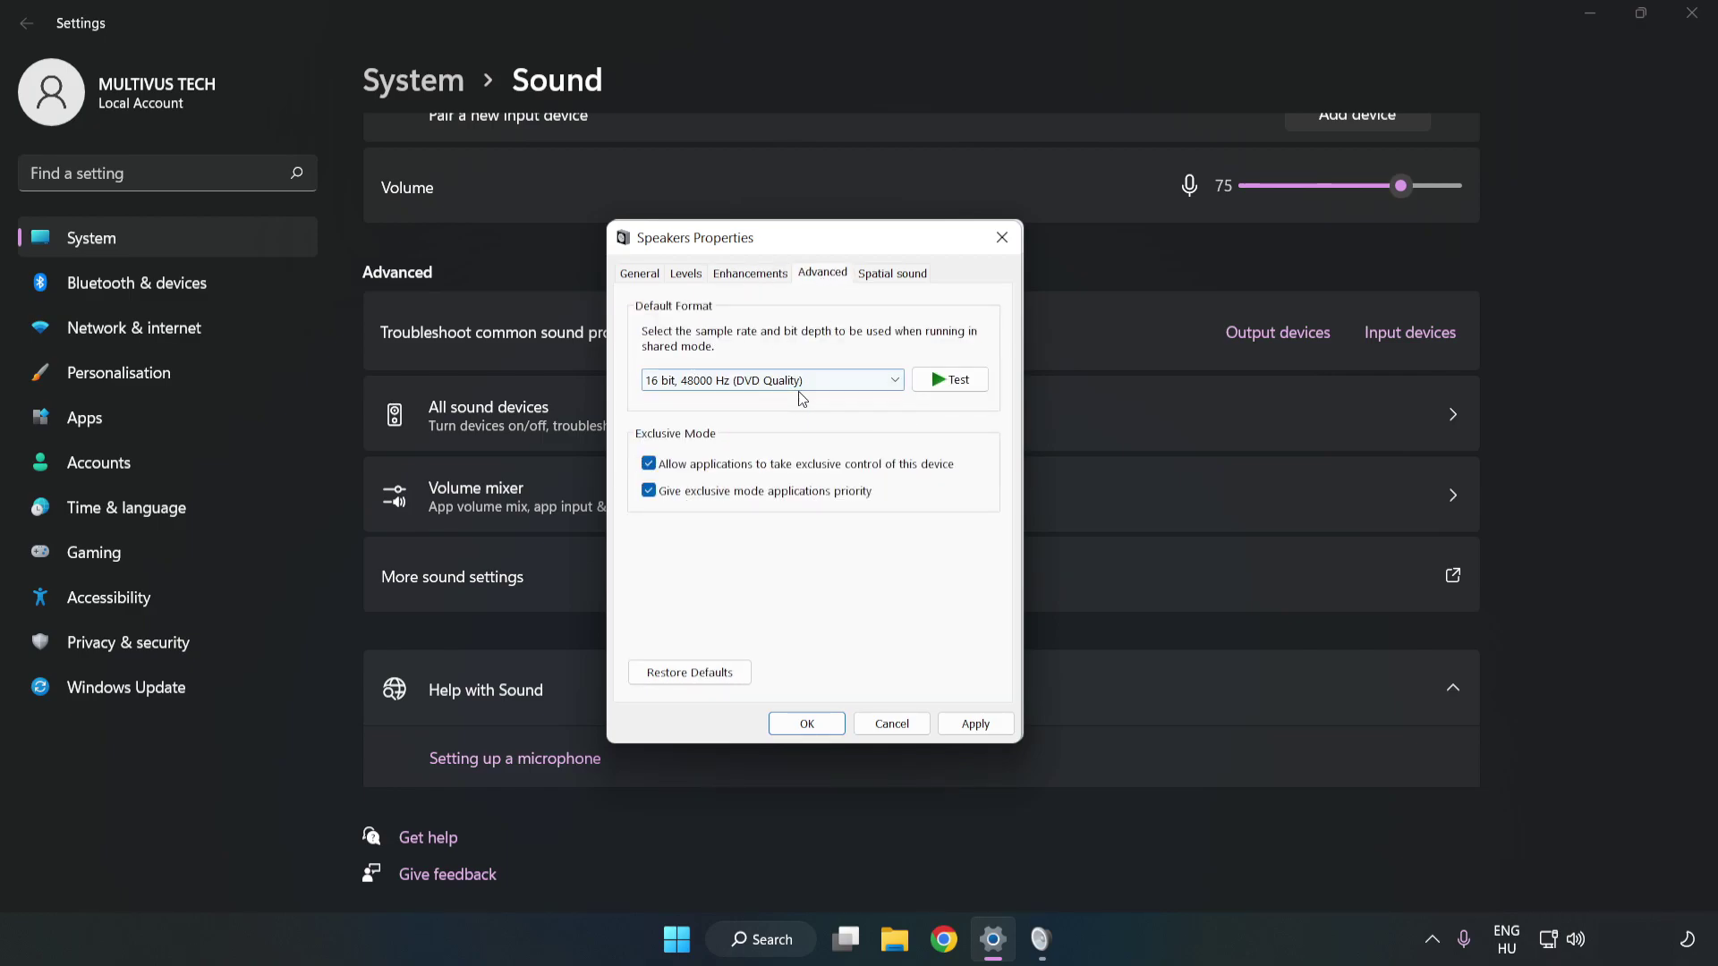
click(1000, 724)
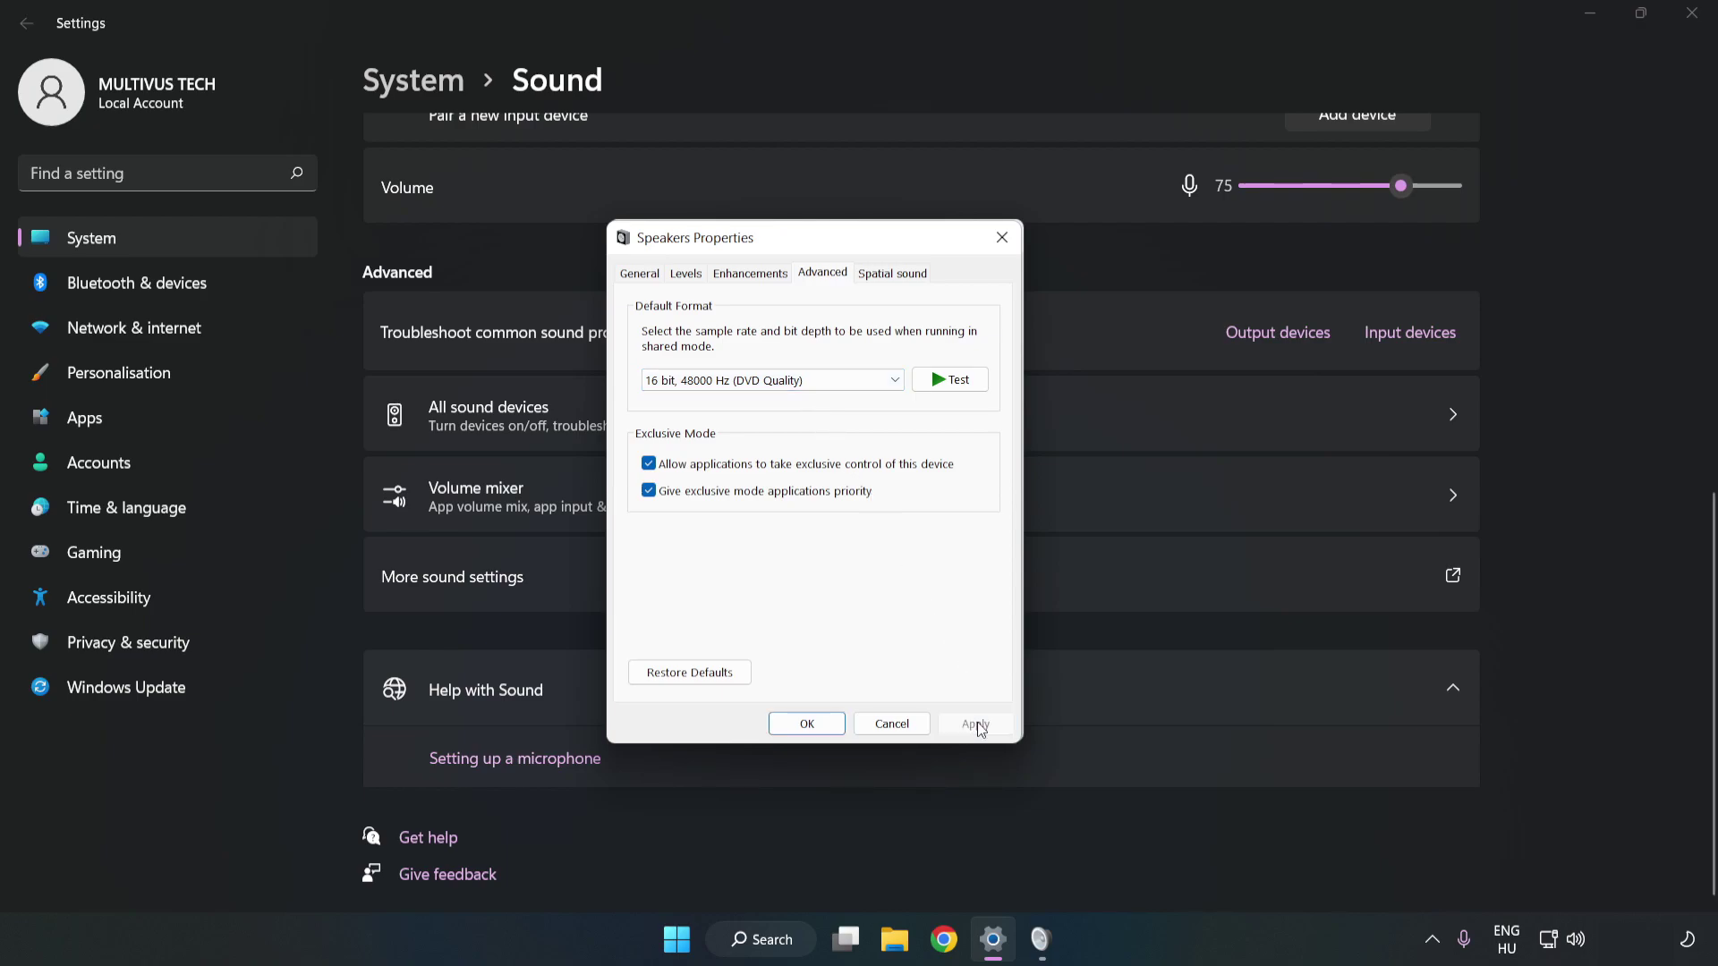
Confirm the Speakers Properties and Sound dialogs with OK, then close Settings
click(807, 725)
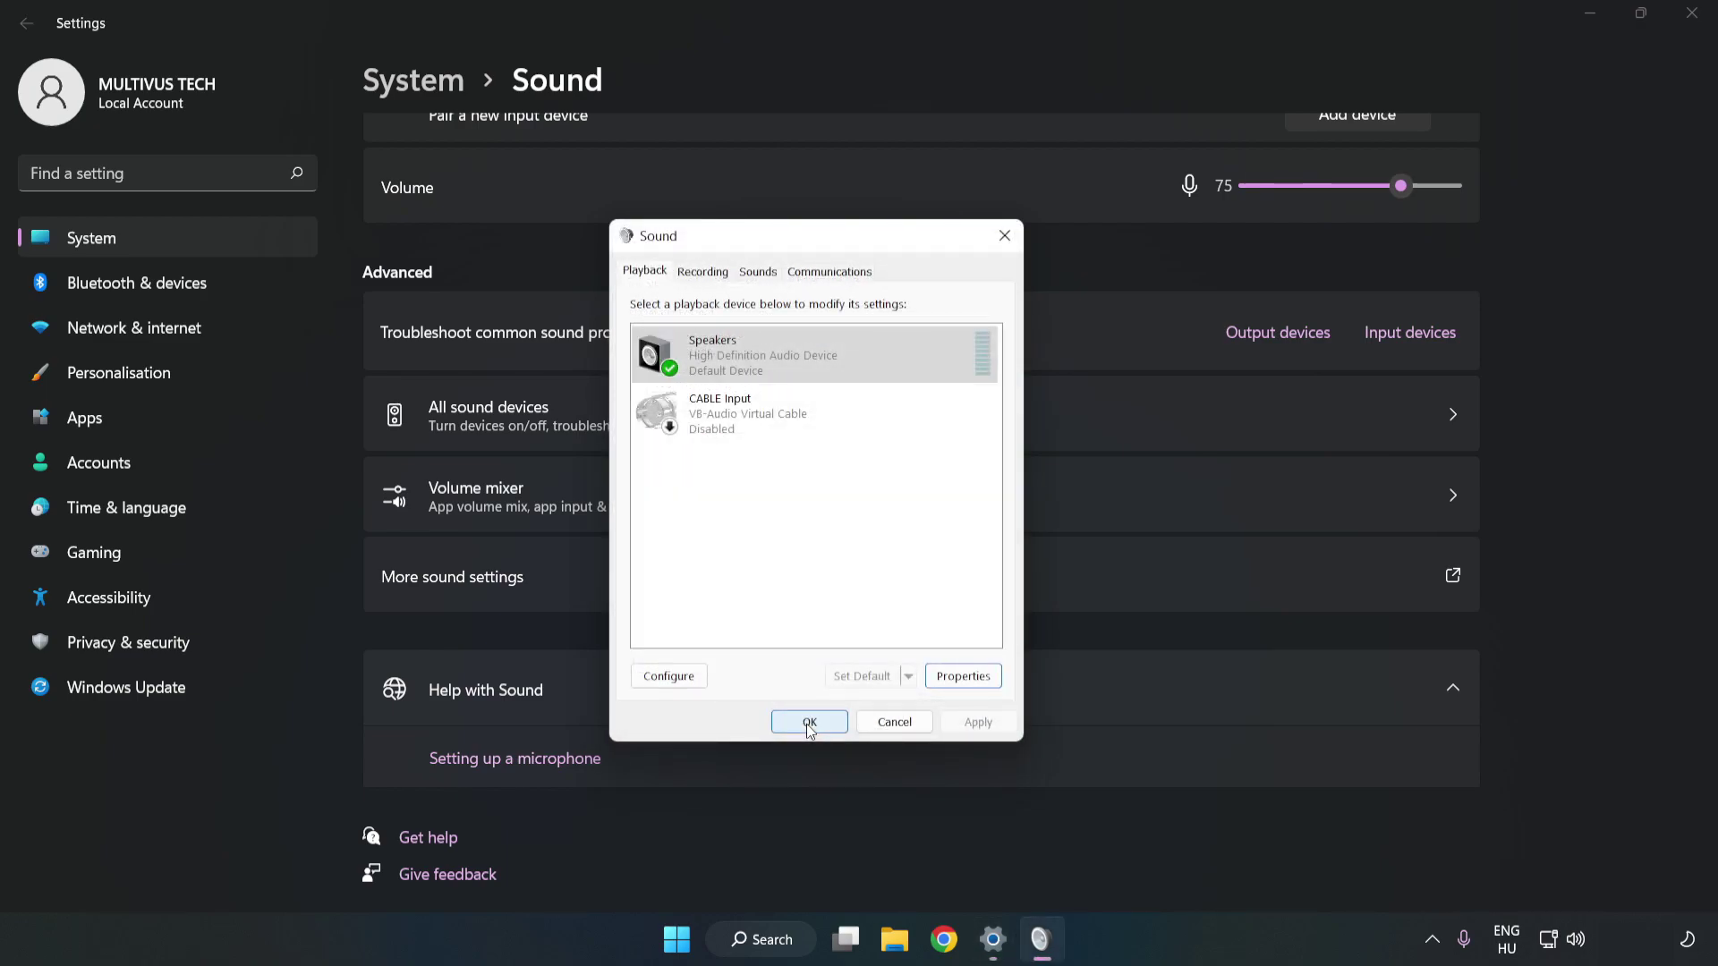
click(809, 723)
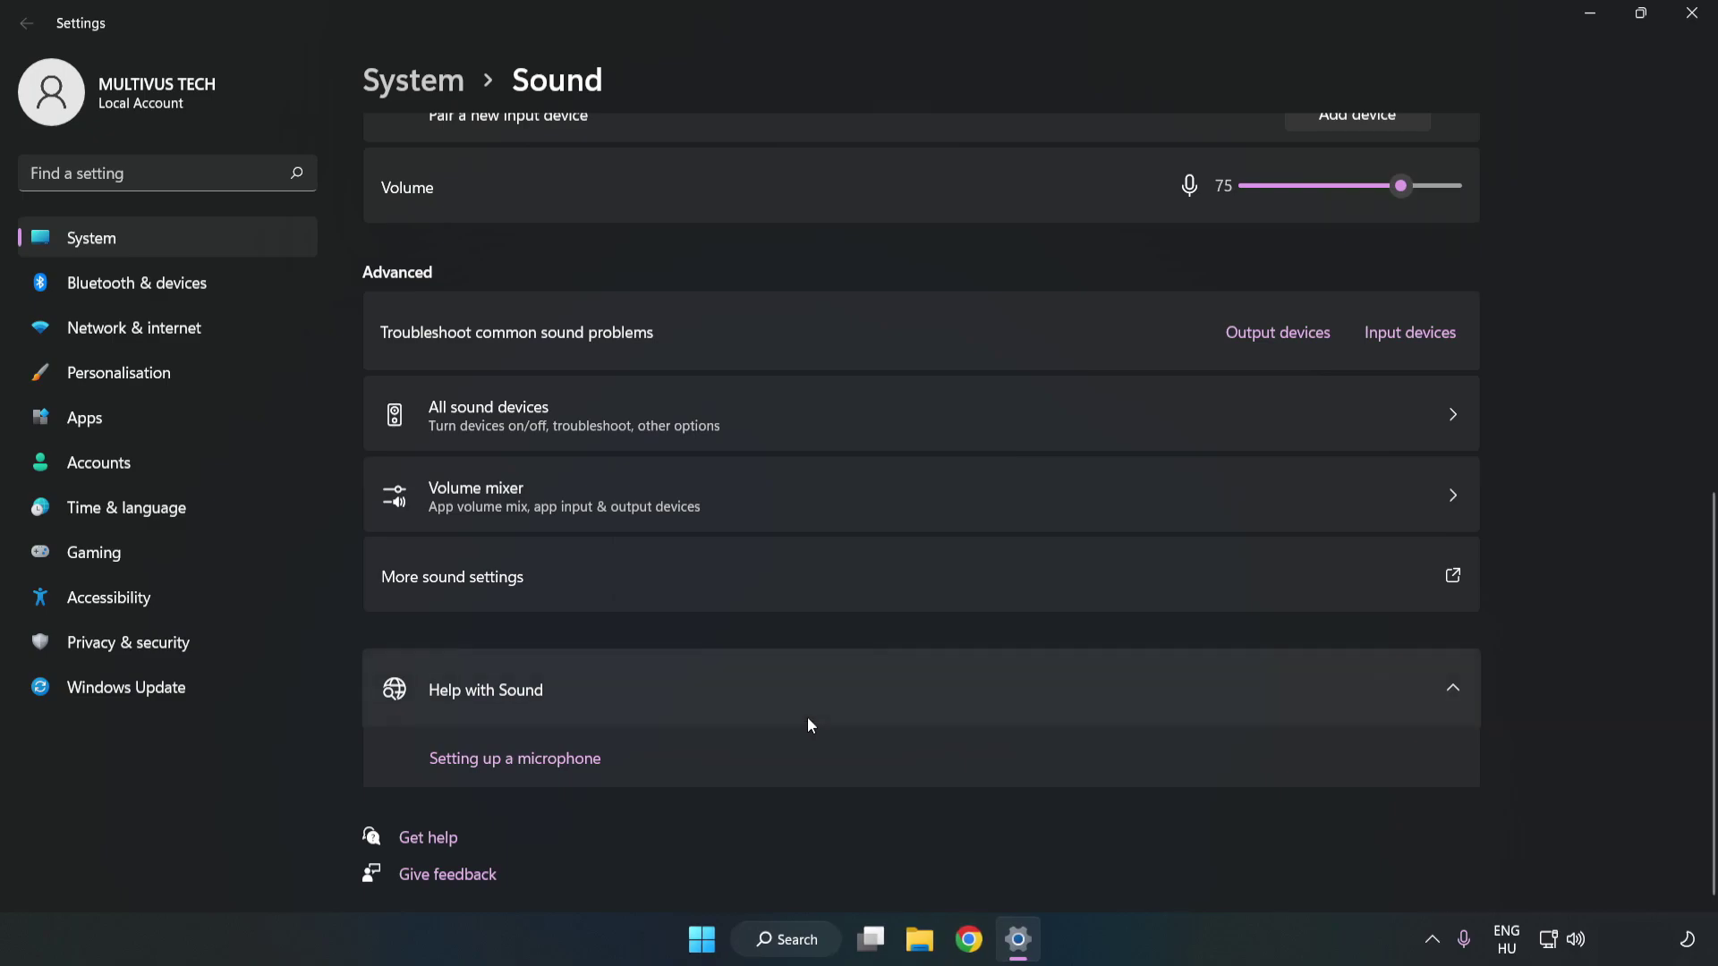
click(1681, 17)
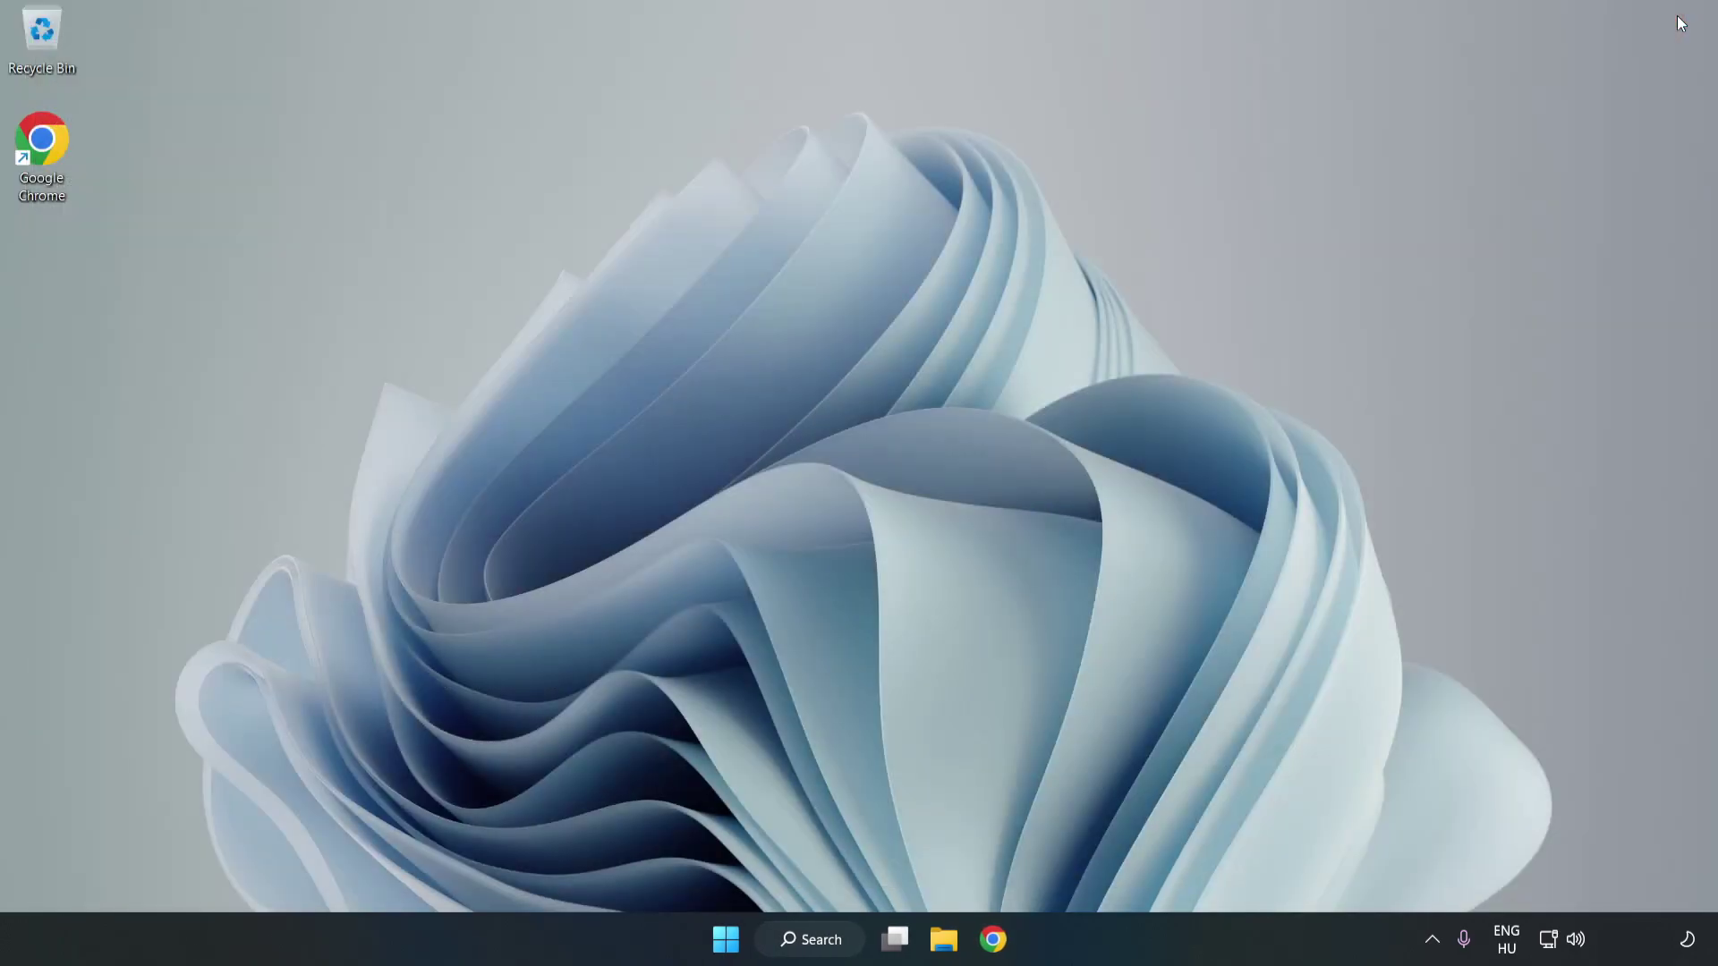
Search for 'device manager' and open Device Manager
click(726, 939)
click(1143, 865)
click(841, 940)
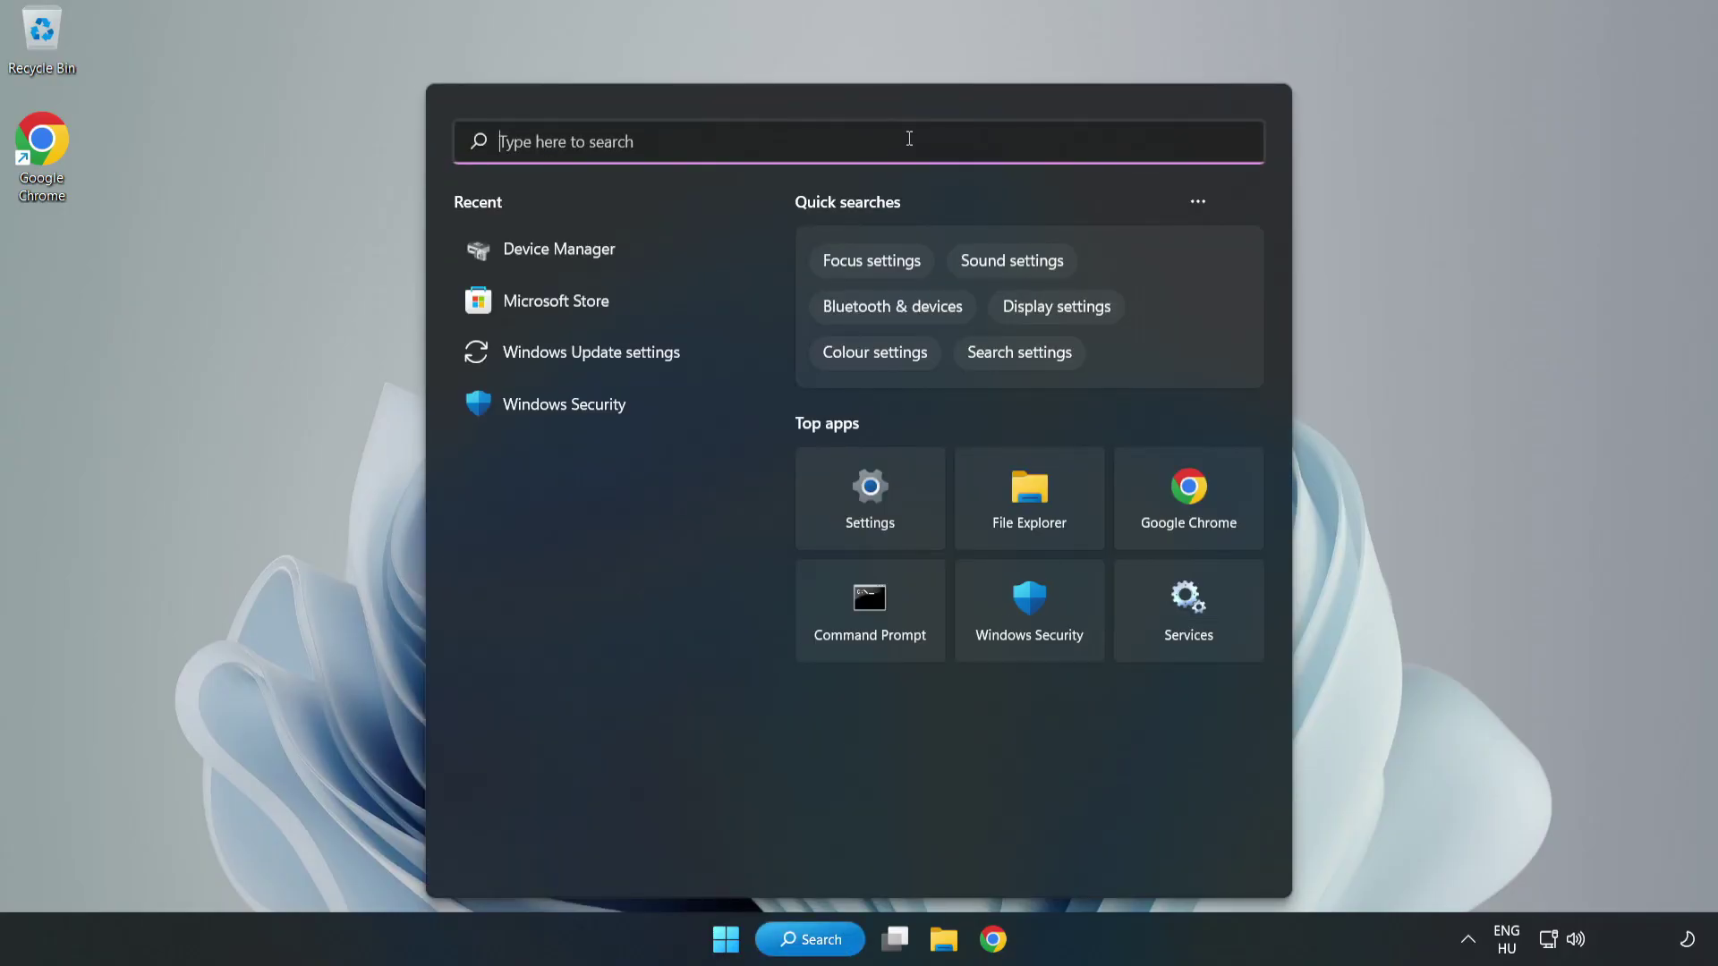
text(device mag)
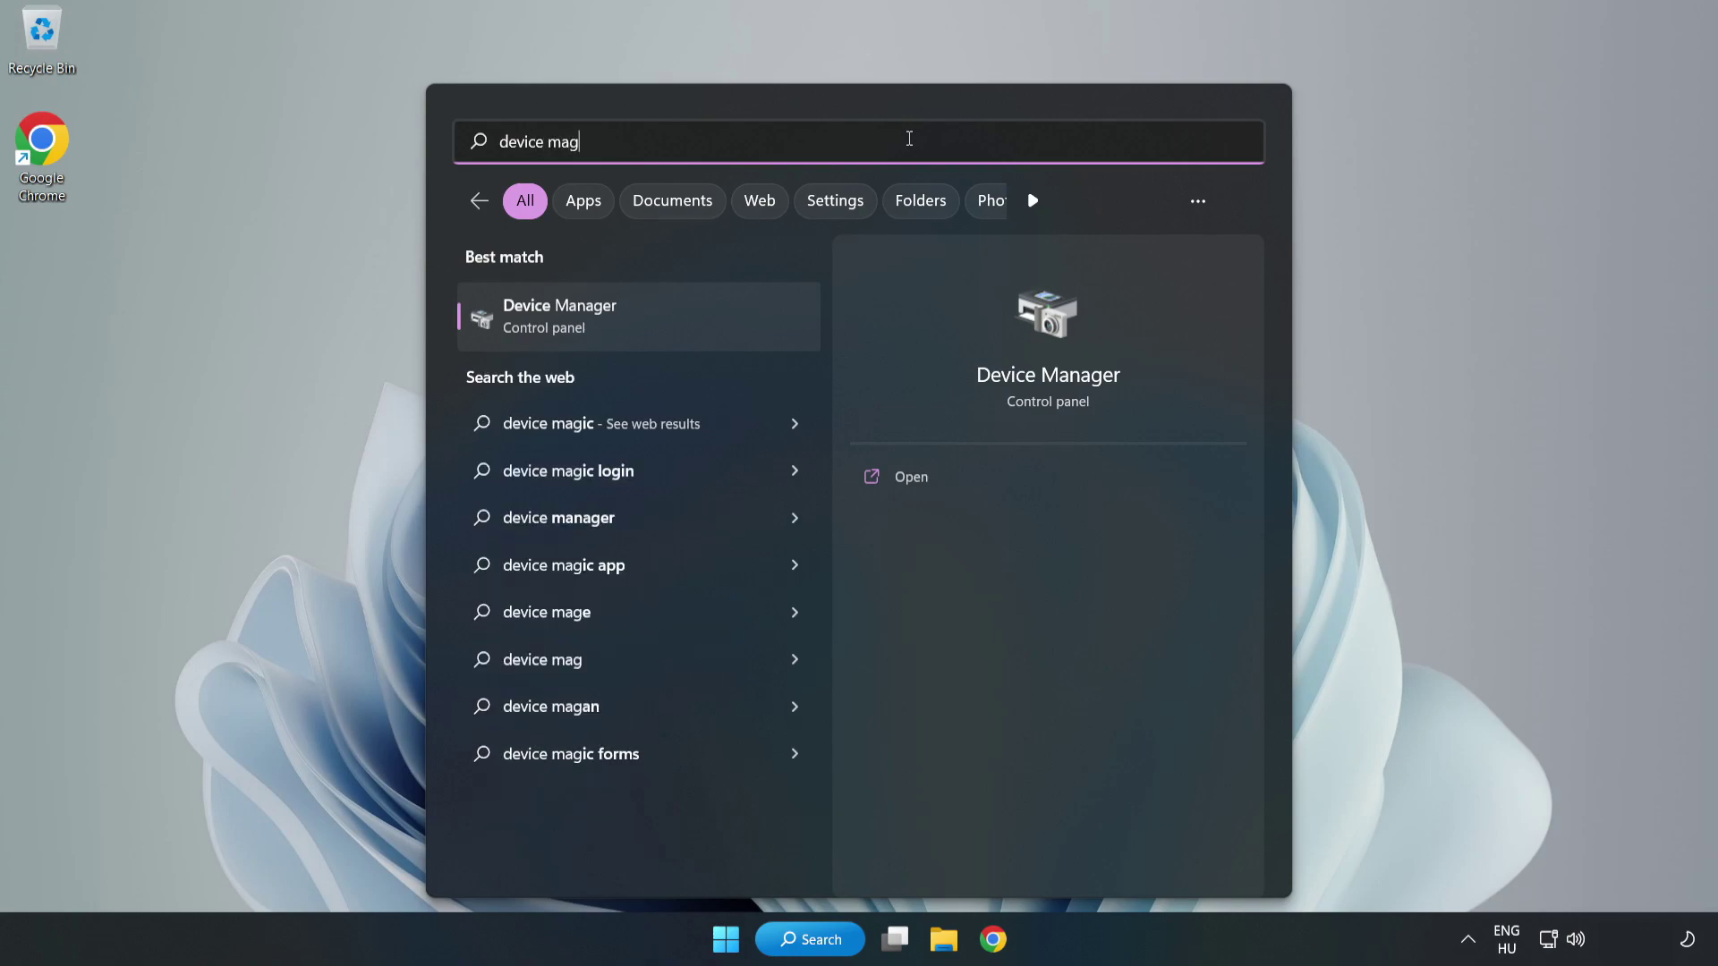
key(BackSpace)
text(nager)
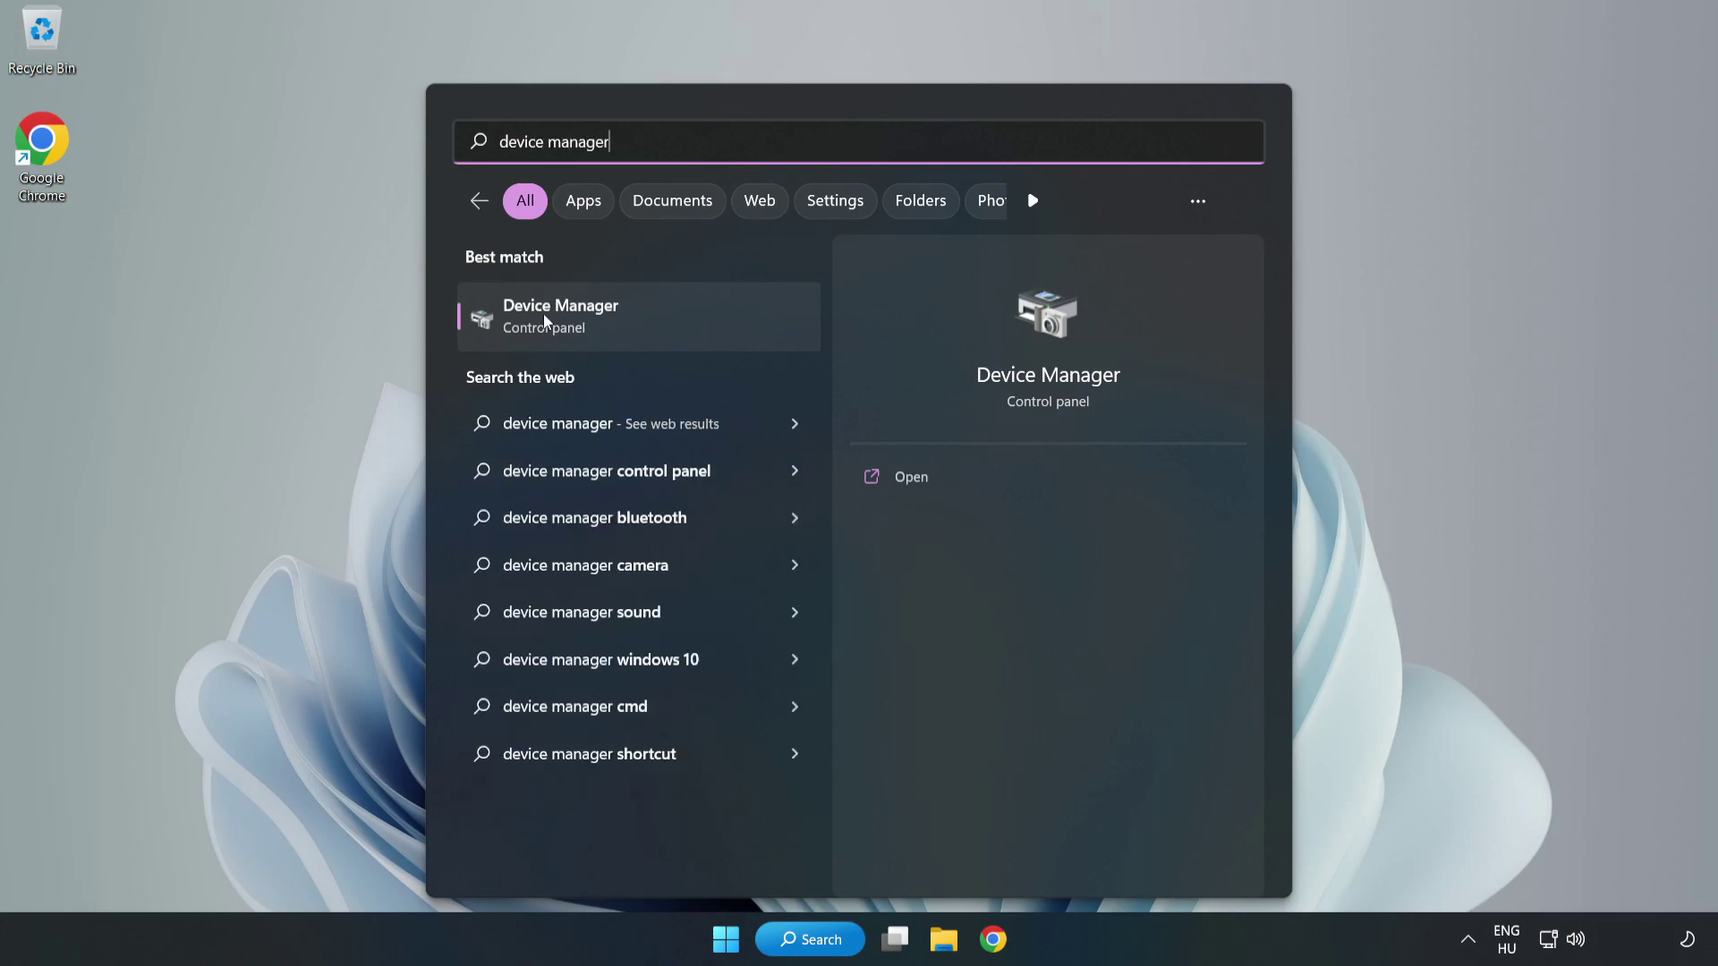
click(666, 322)
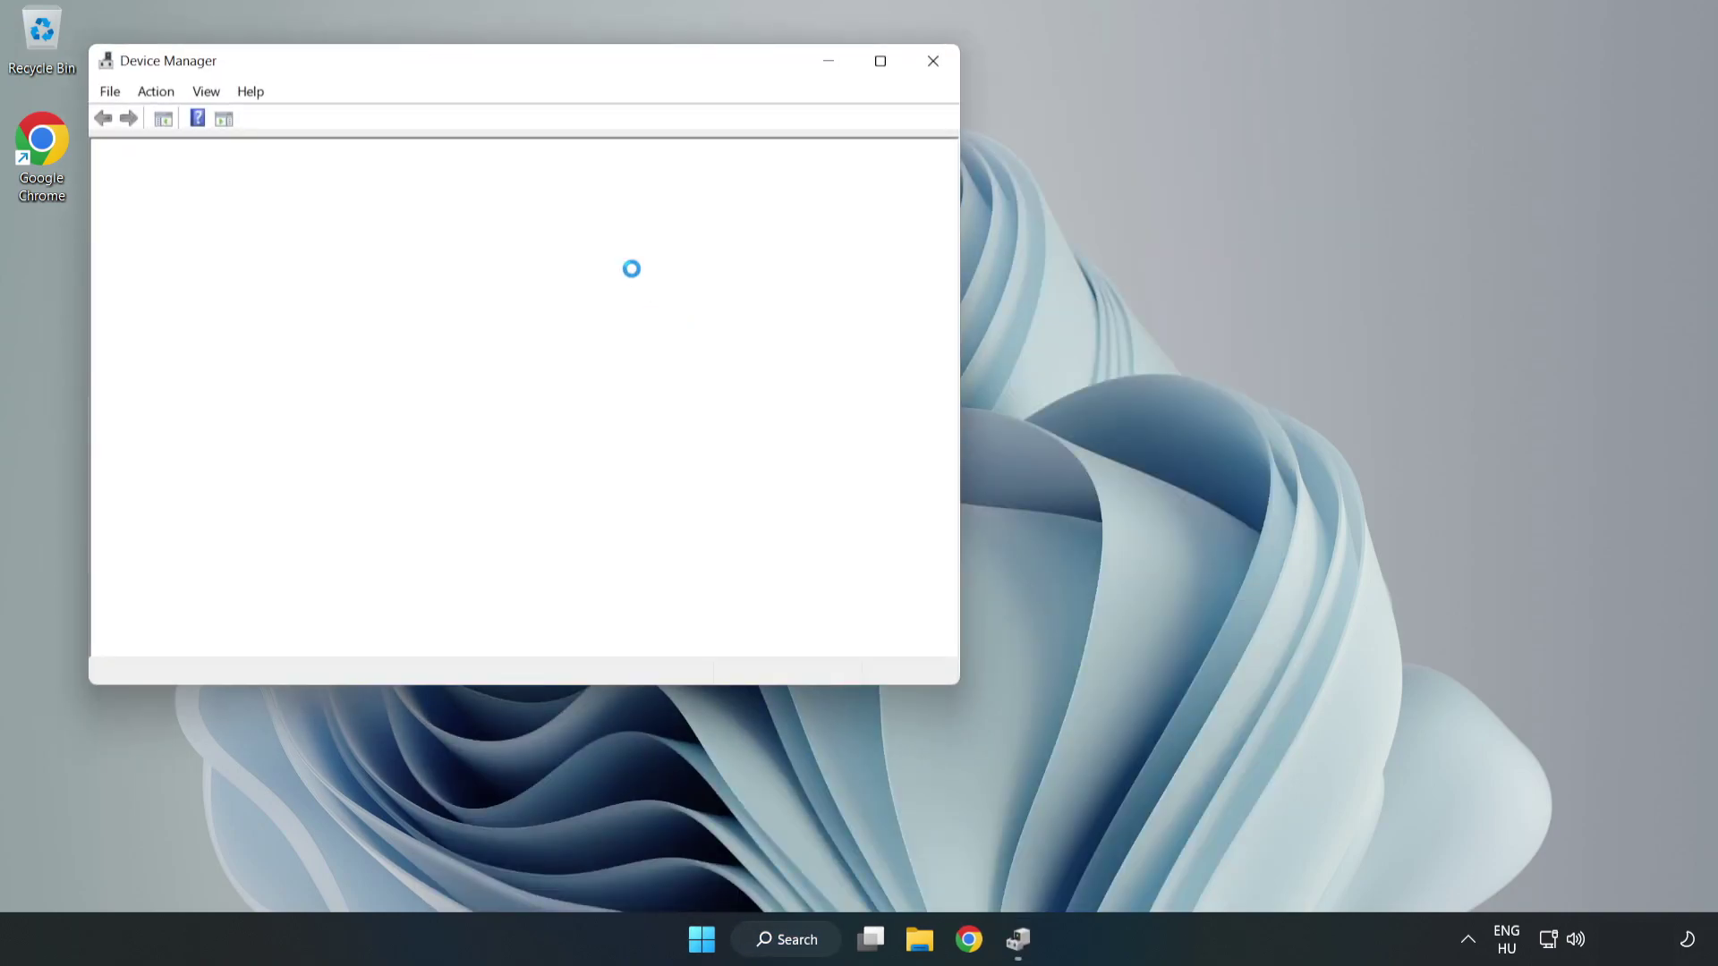
Expand Sound, video and game controllers and bring up High Definition Audio Device's actions
drag(479, 72, 775, 135)
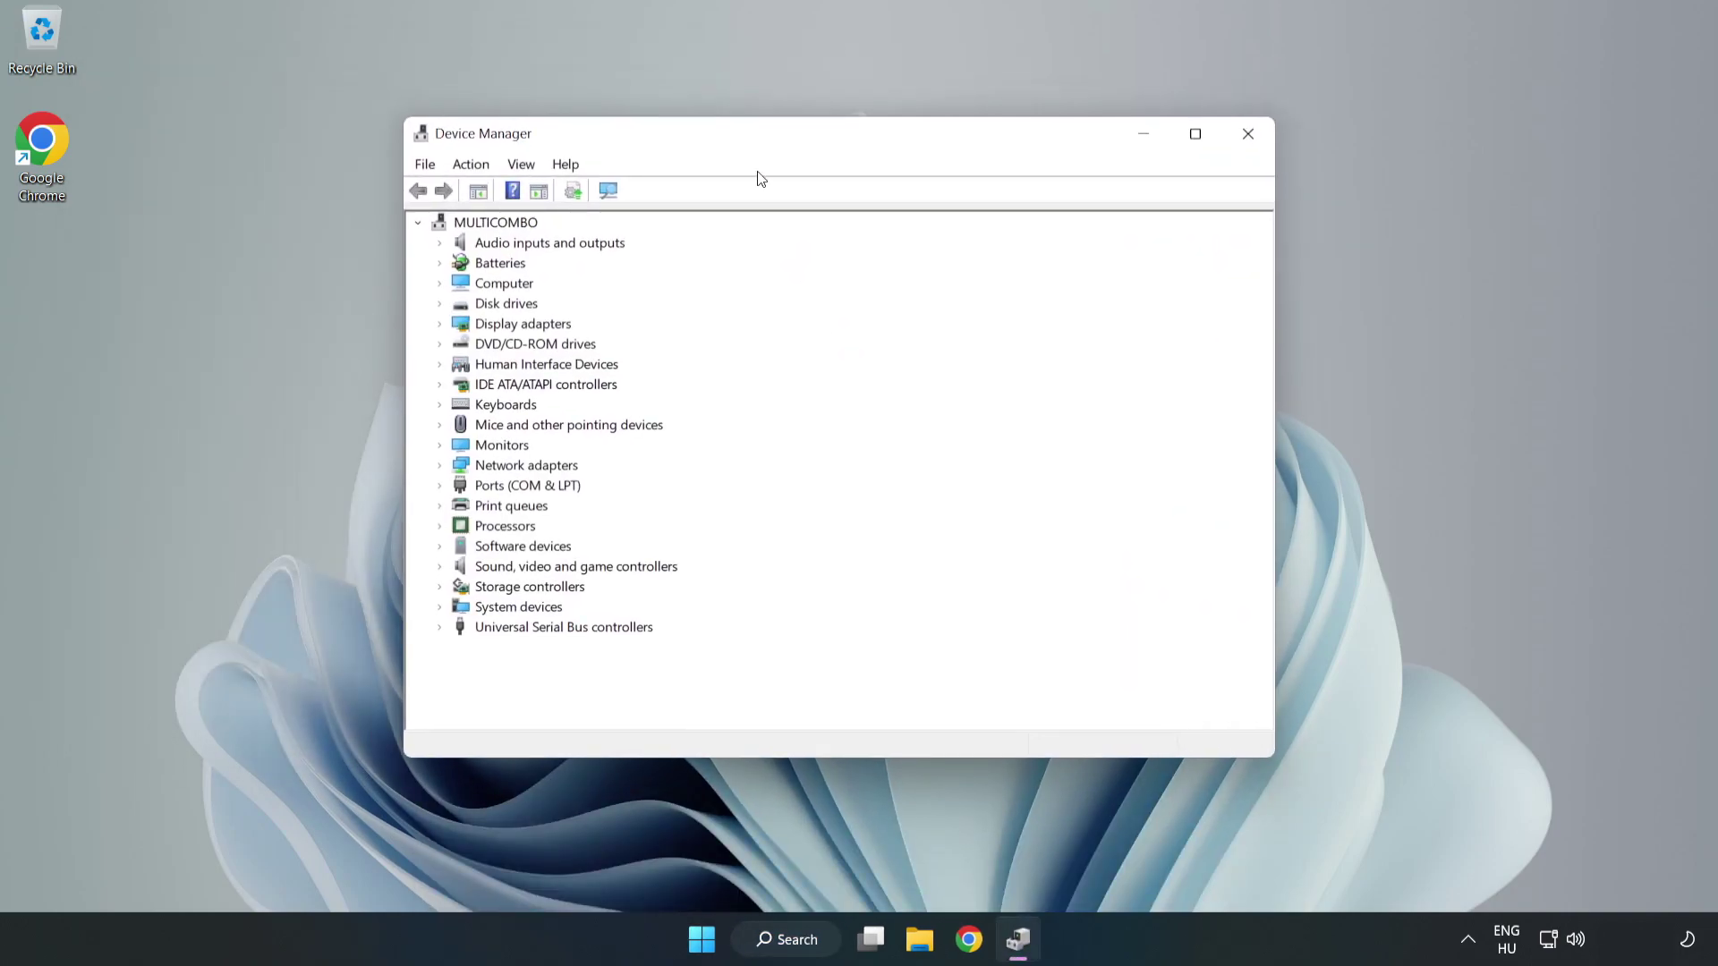
click(479, 571)
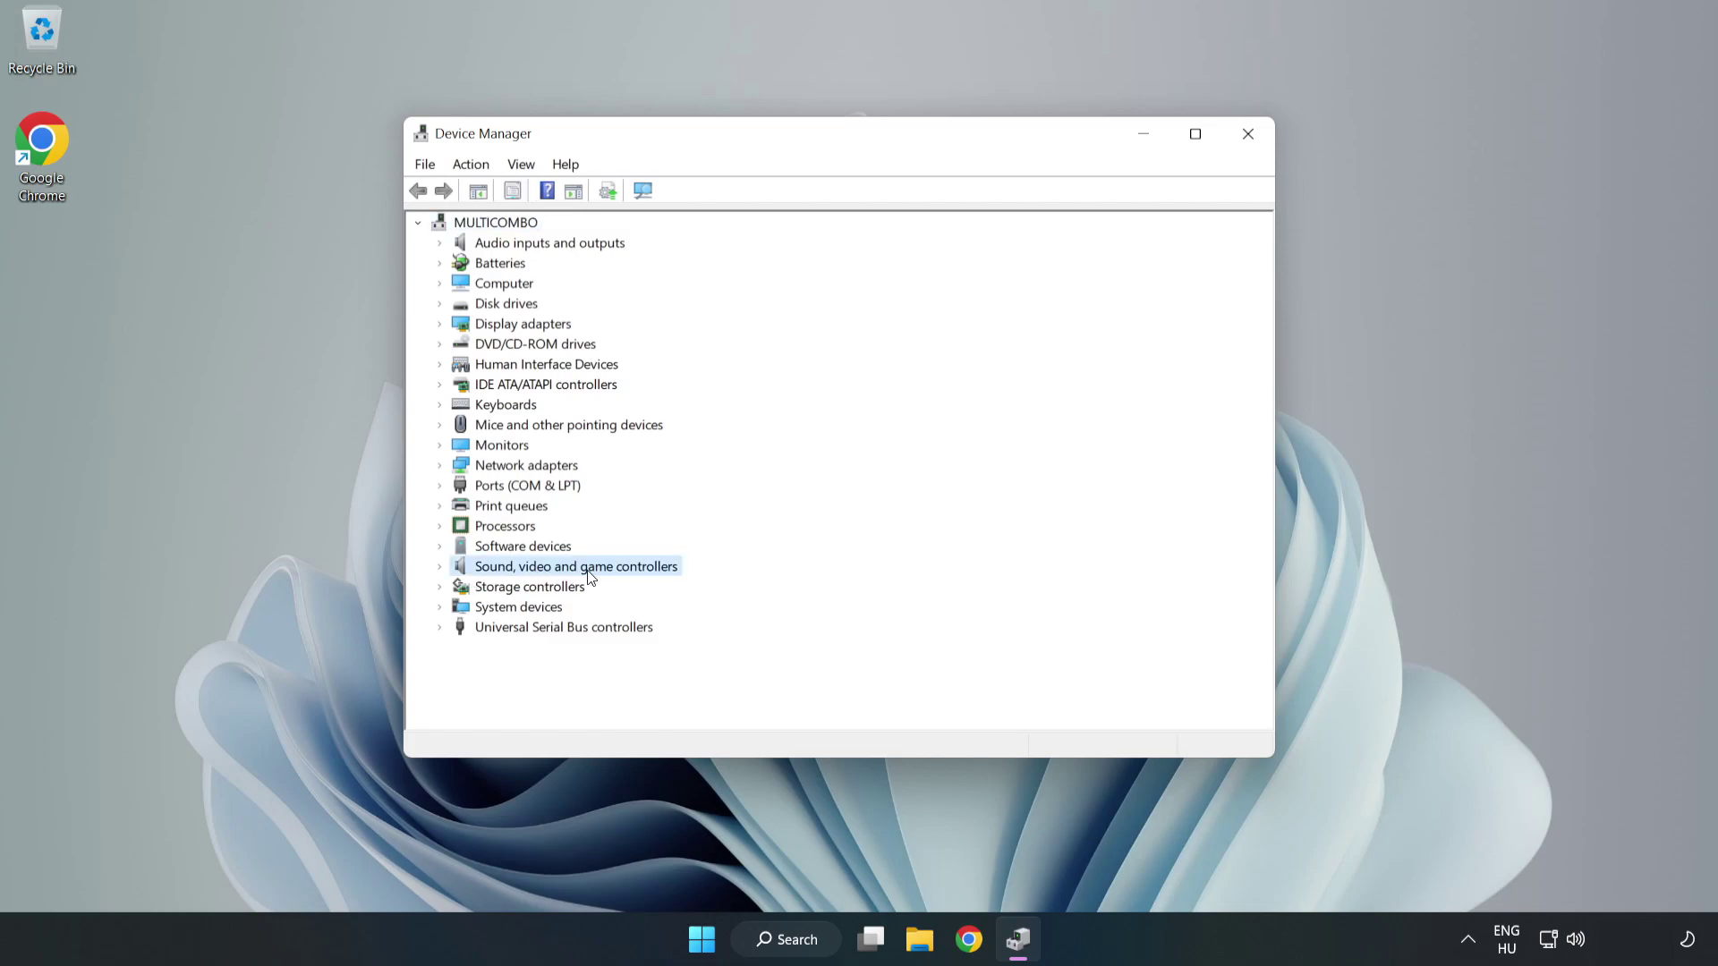
click(441, 569)
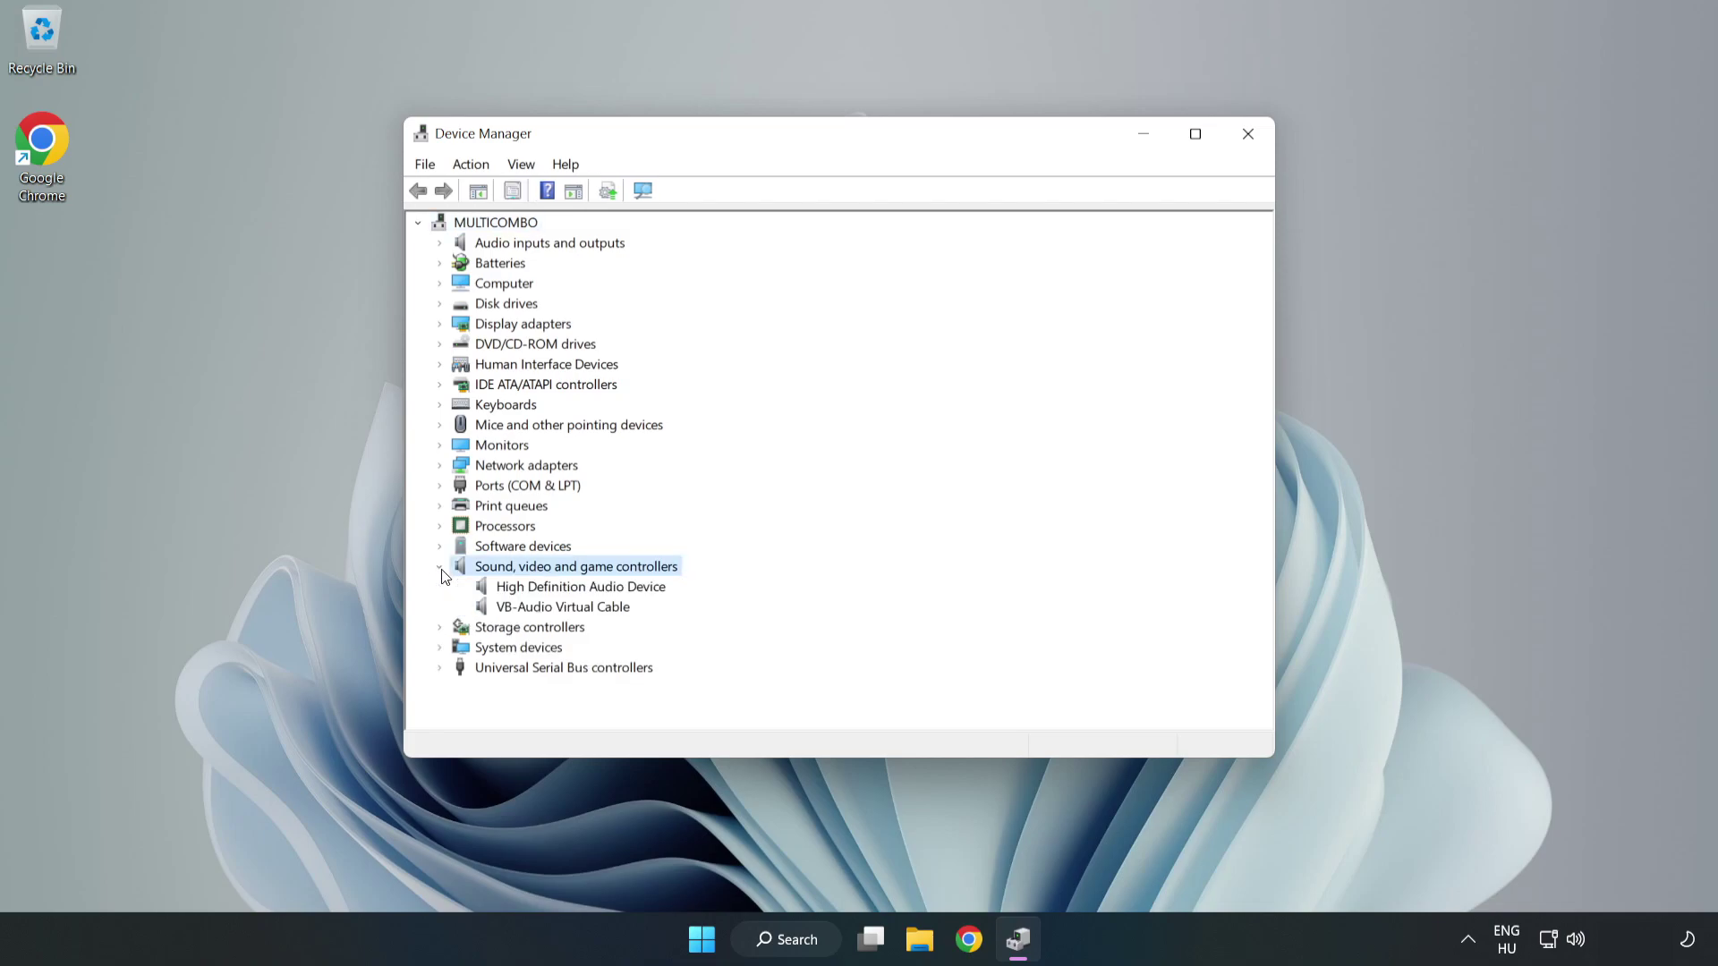
click(526, 587)
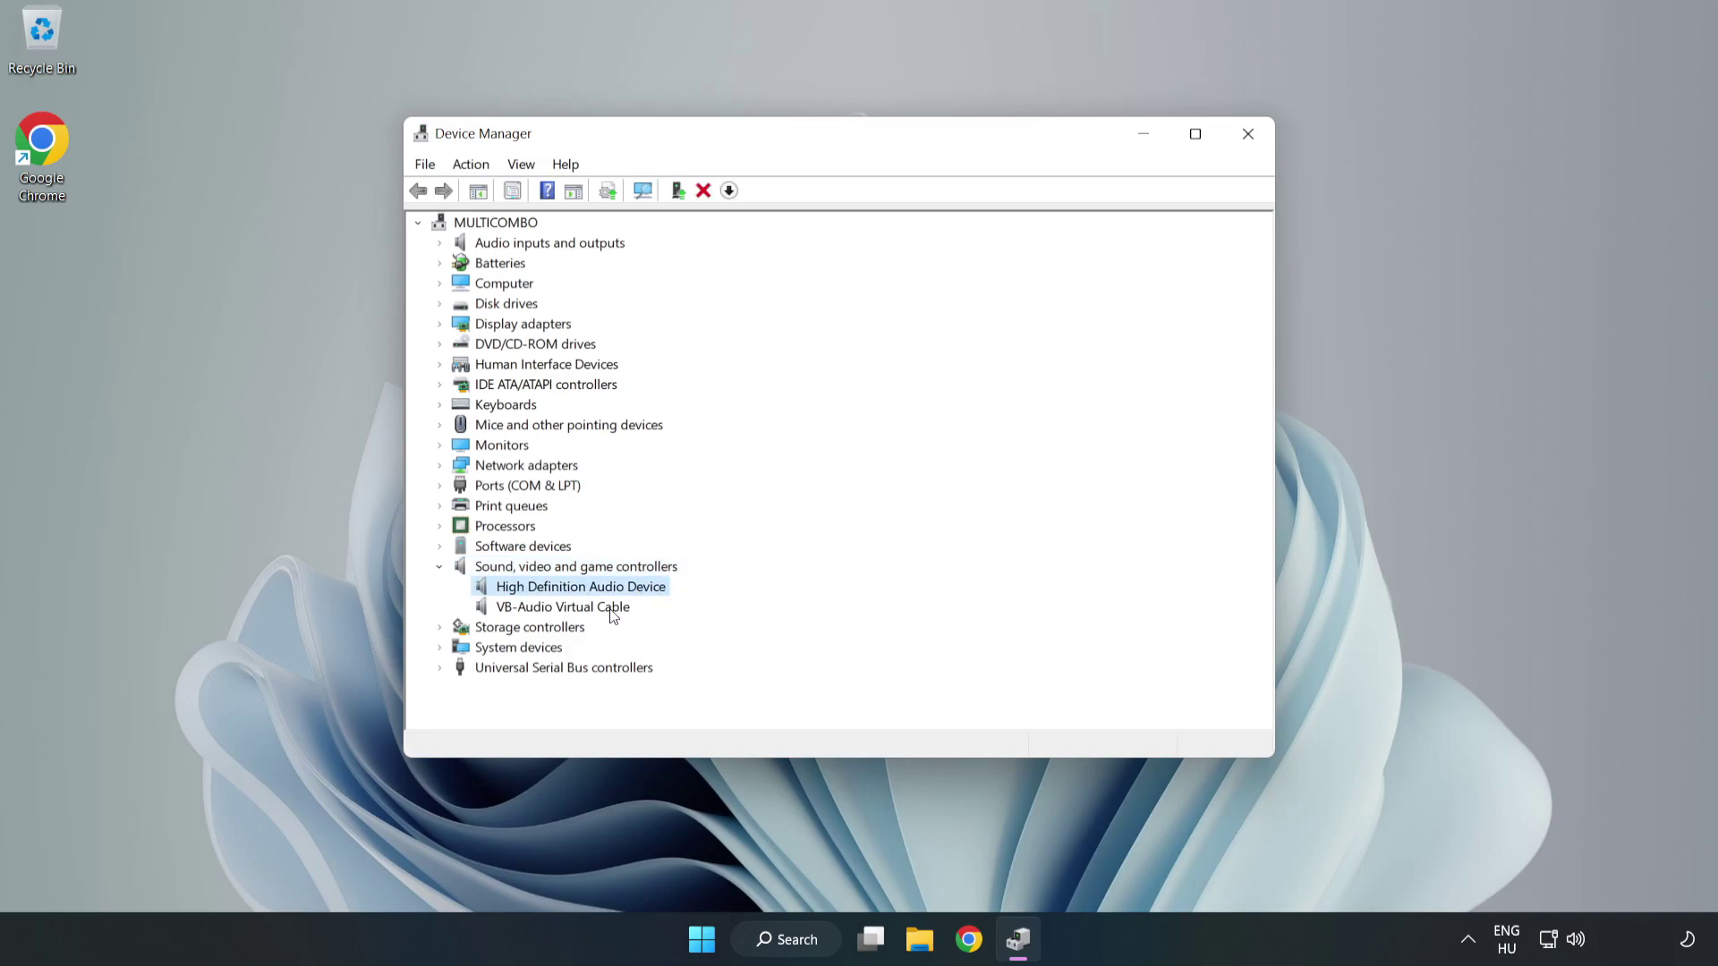
right_click(635, 588)
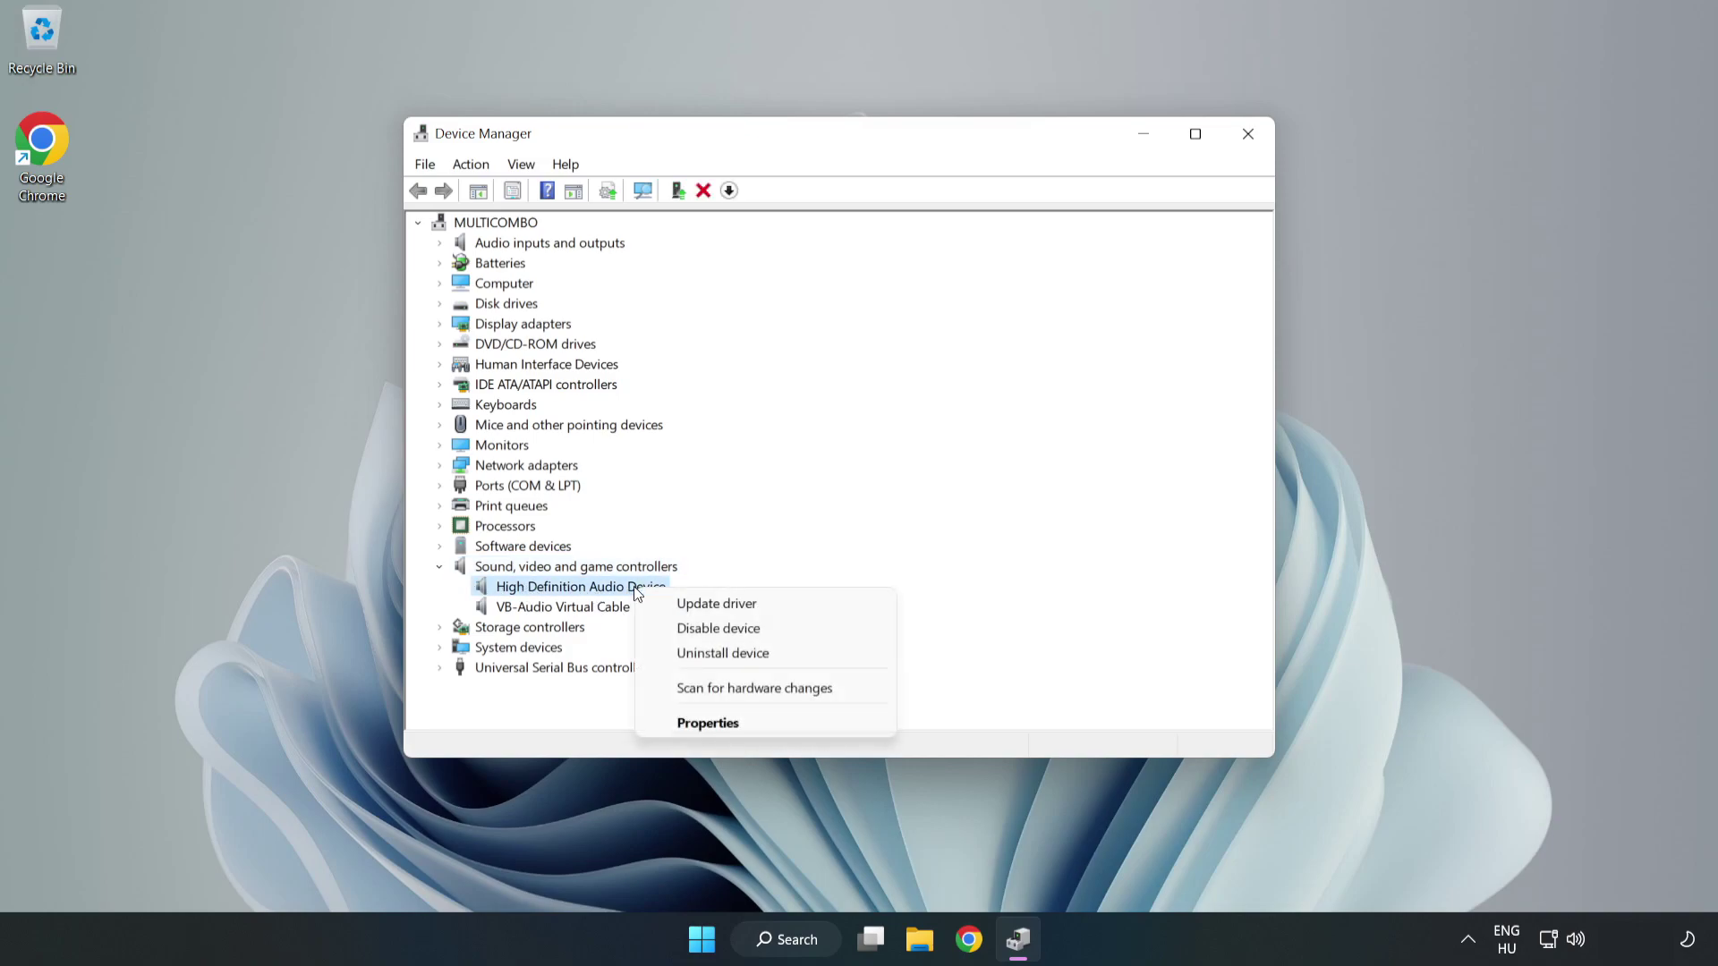
Reinstall the High Definition Audio Device driver from the compatible drivers list, accepting the warning
click(782, 605)
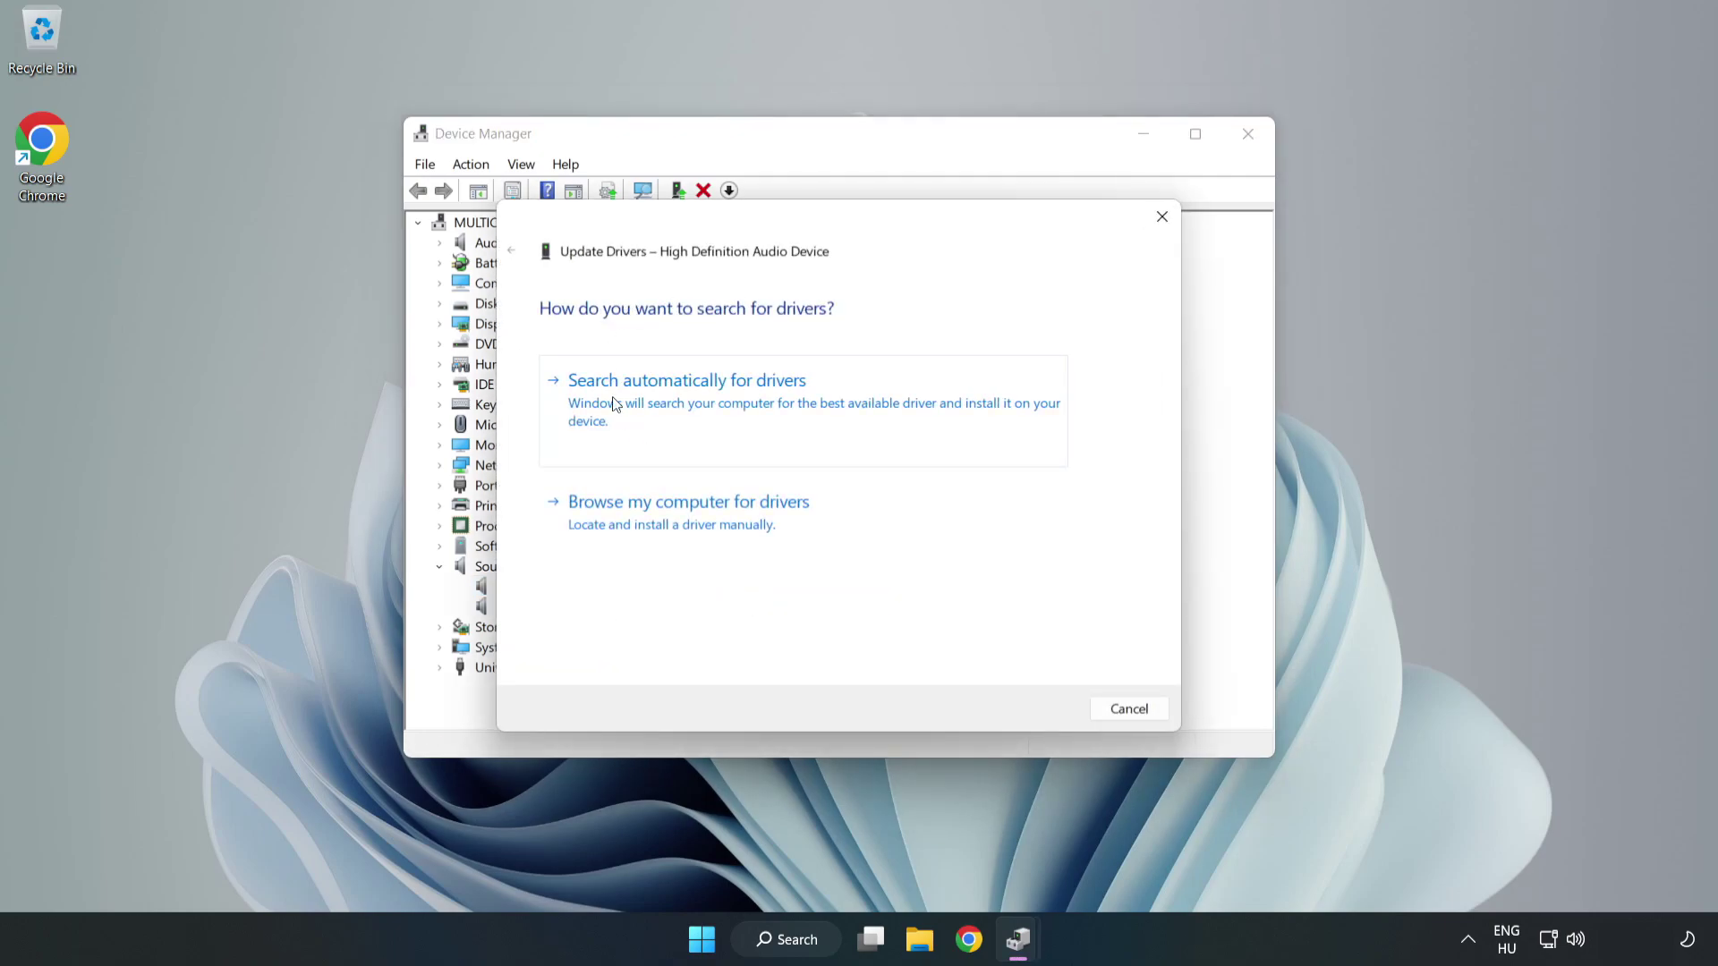
click(750, 524)
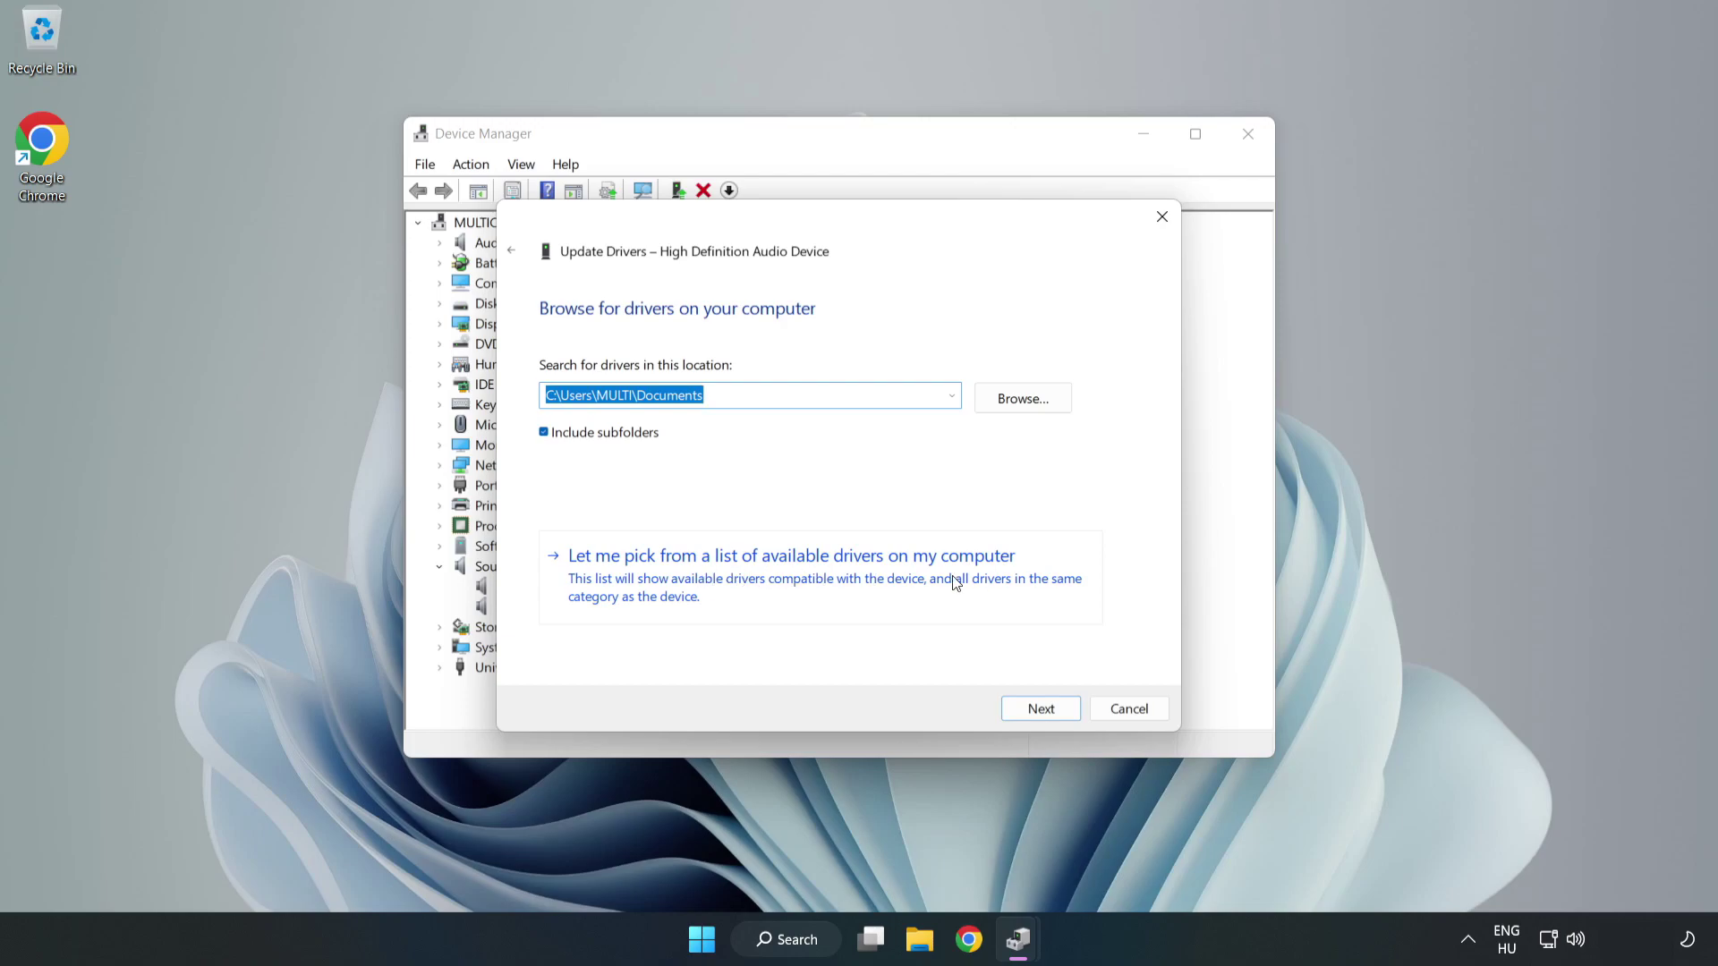
click(895, 590)
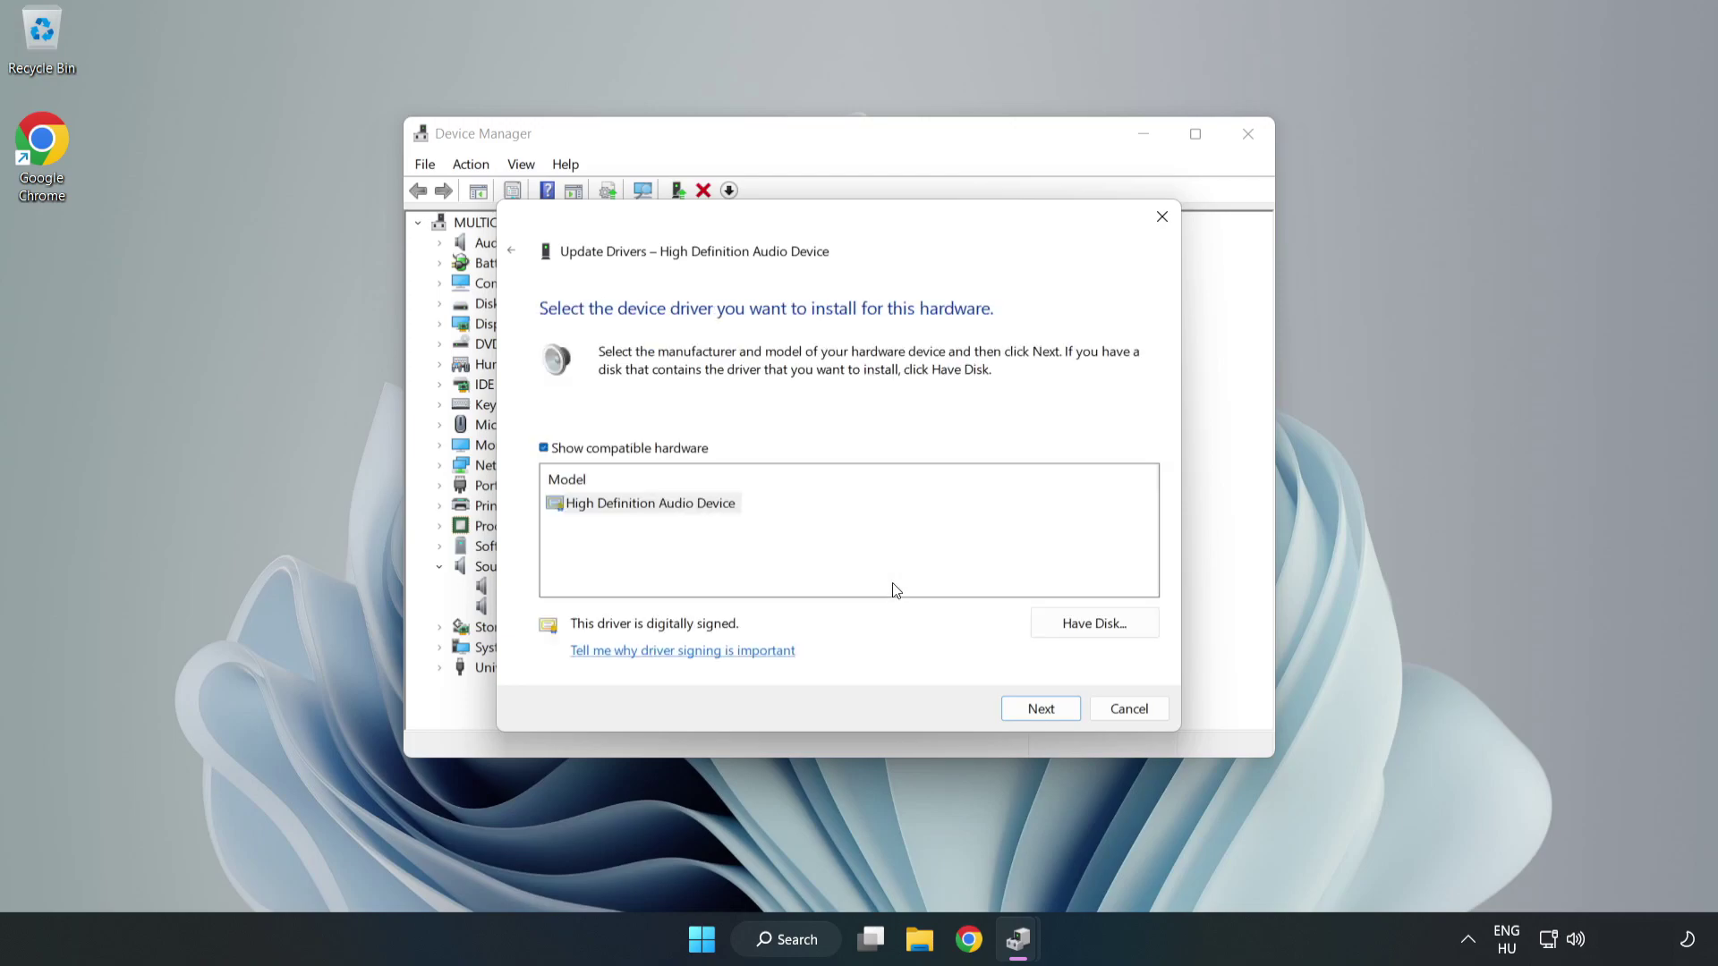
click(575, 503)
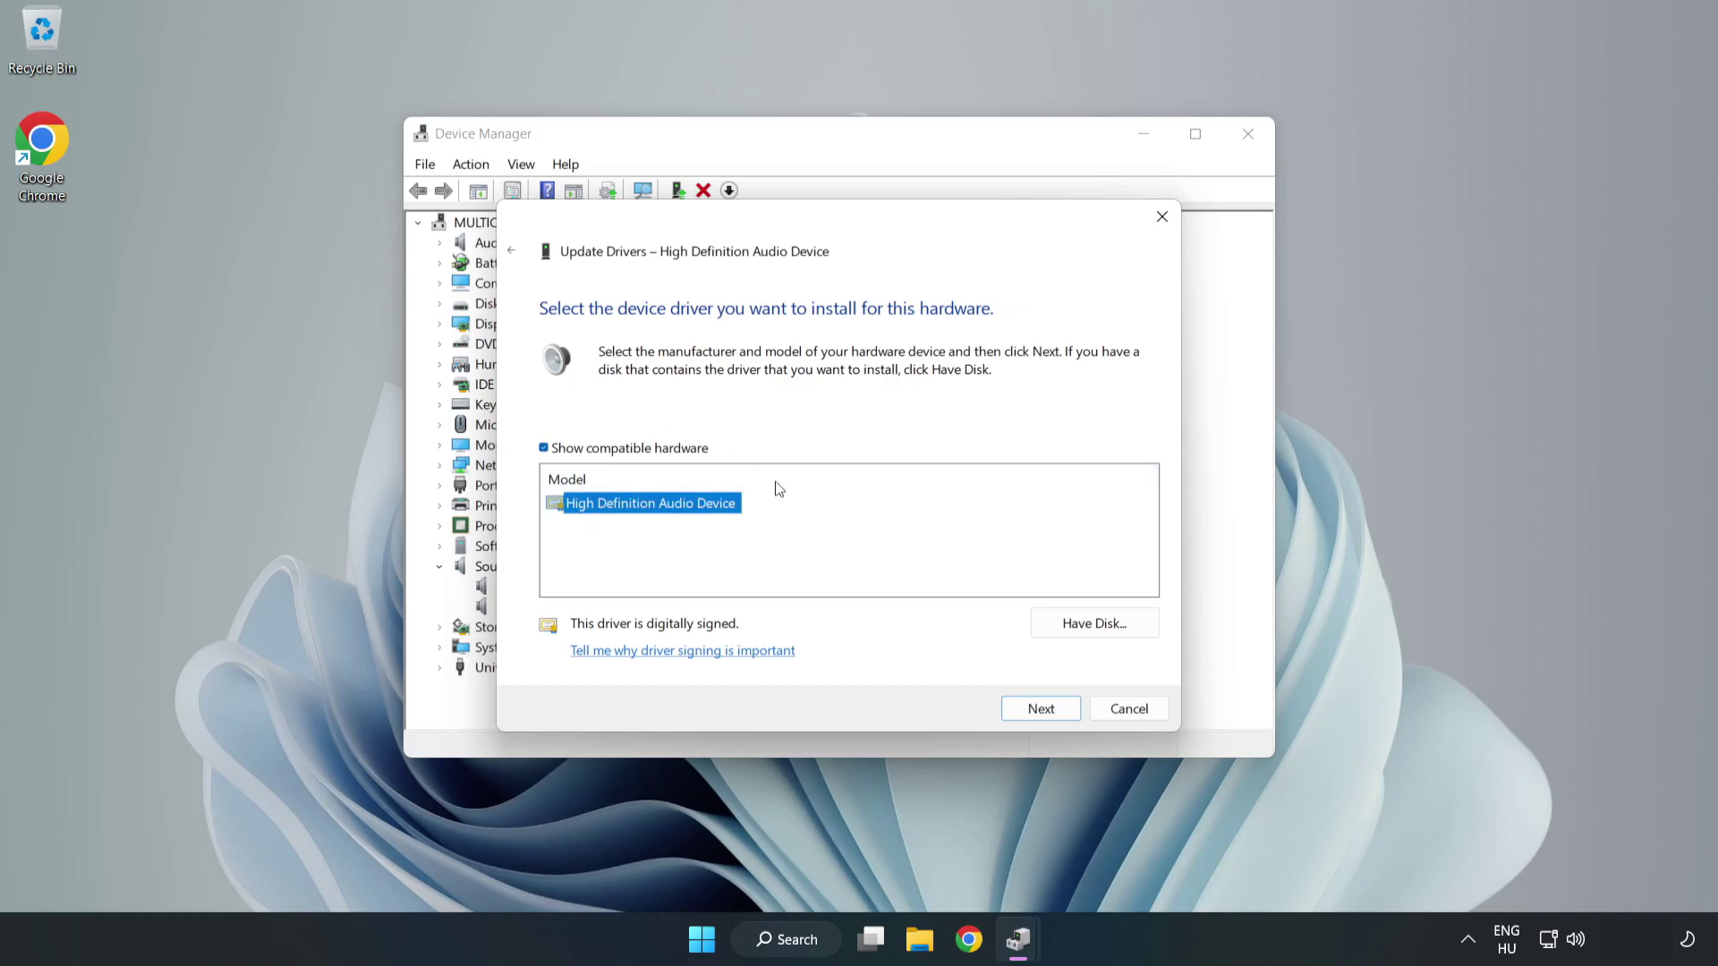
click(1041, 710)
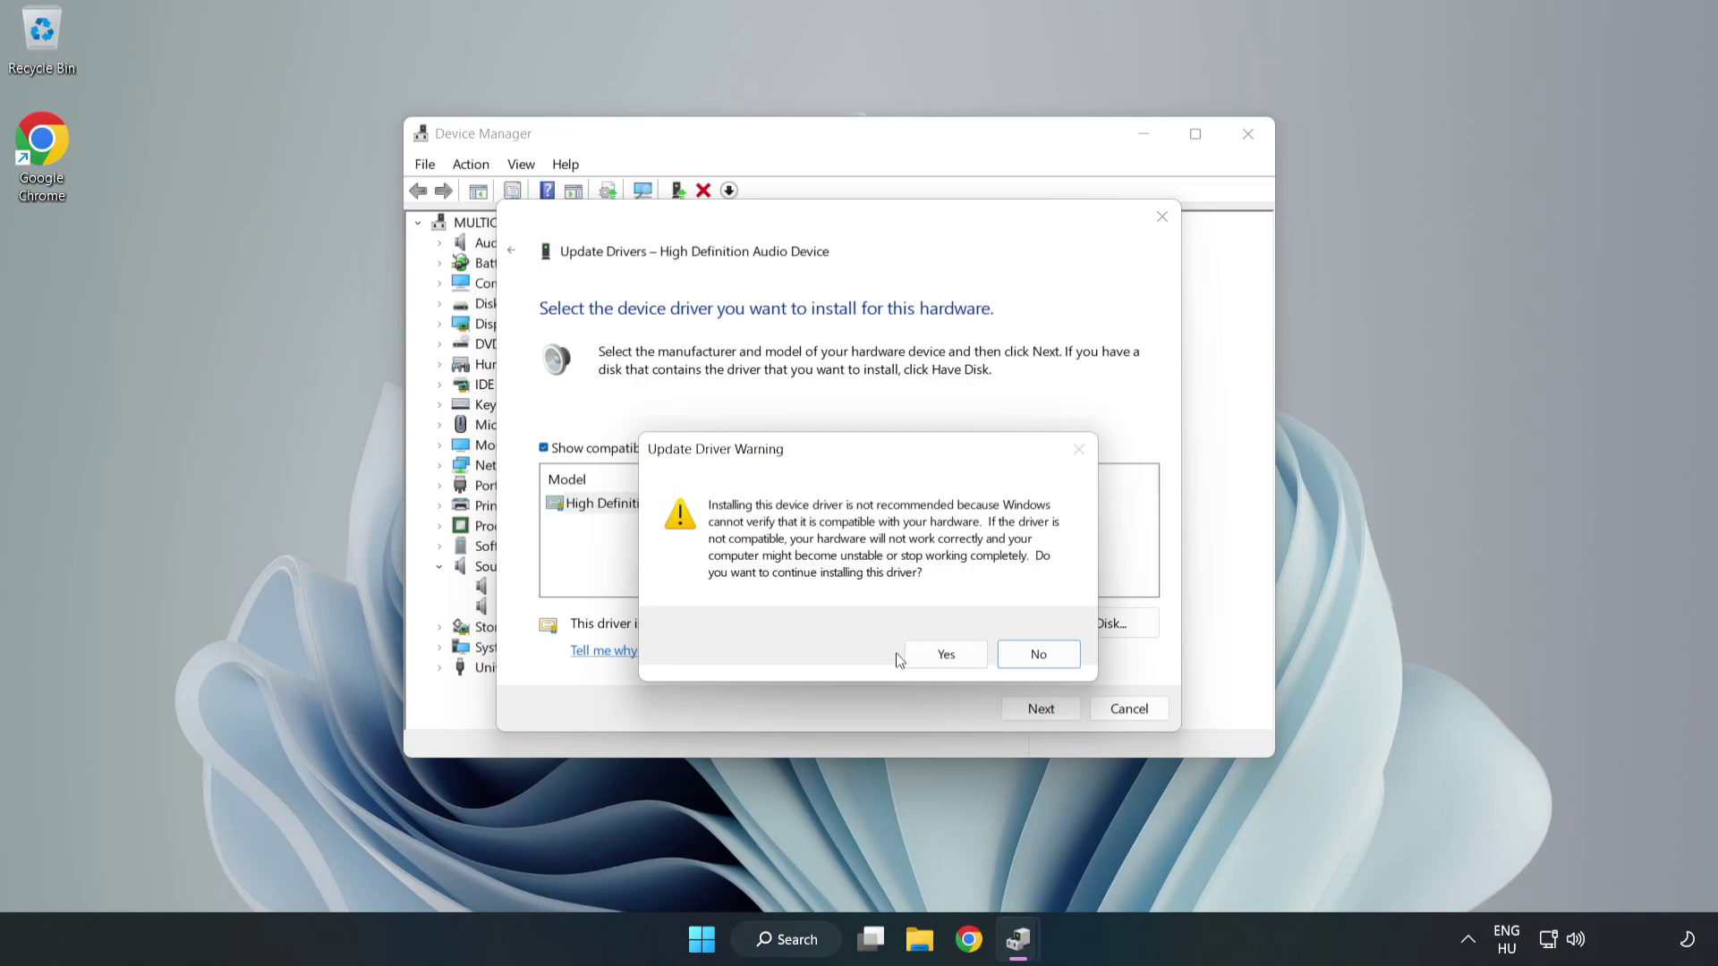
click(947, 655)
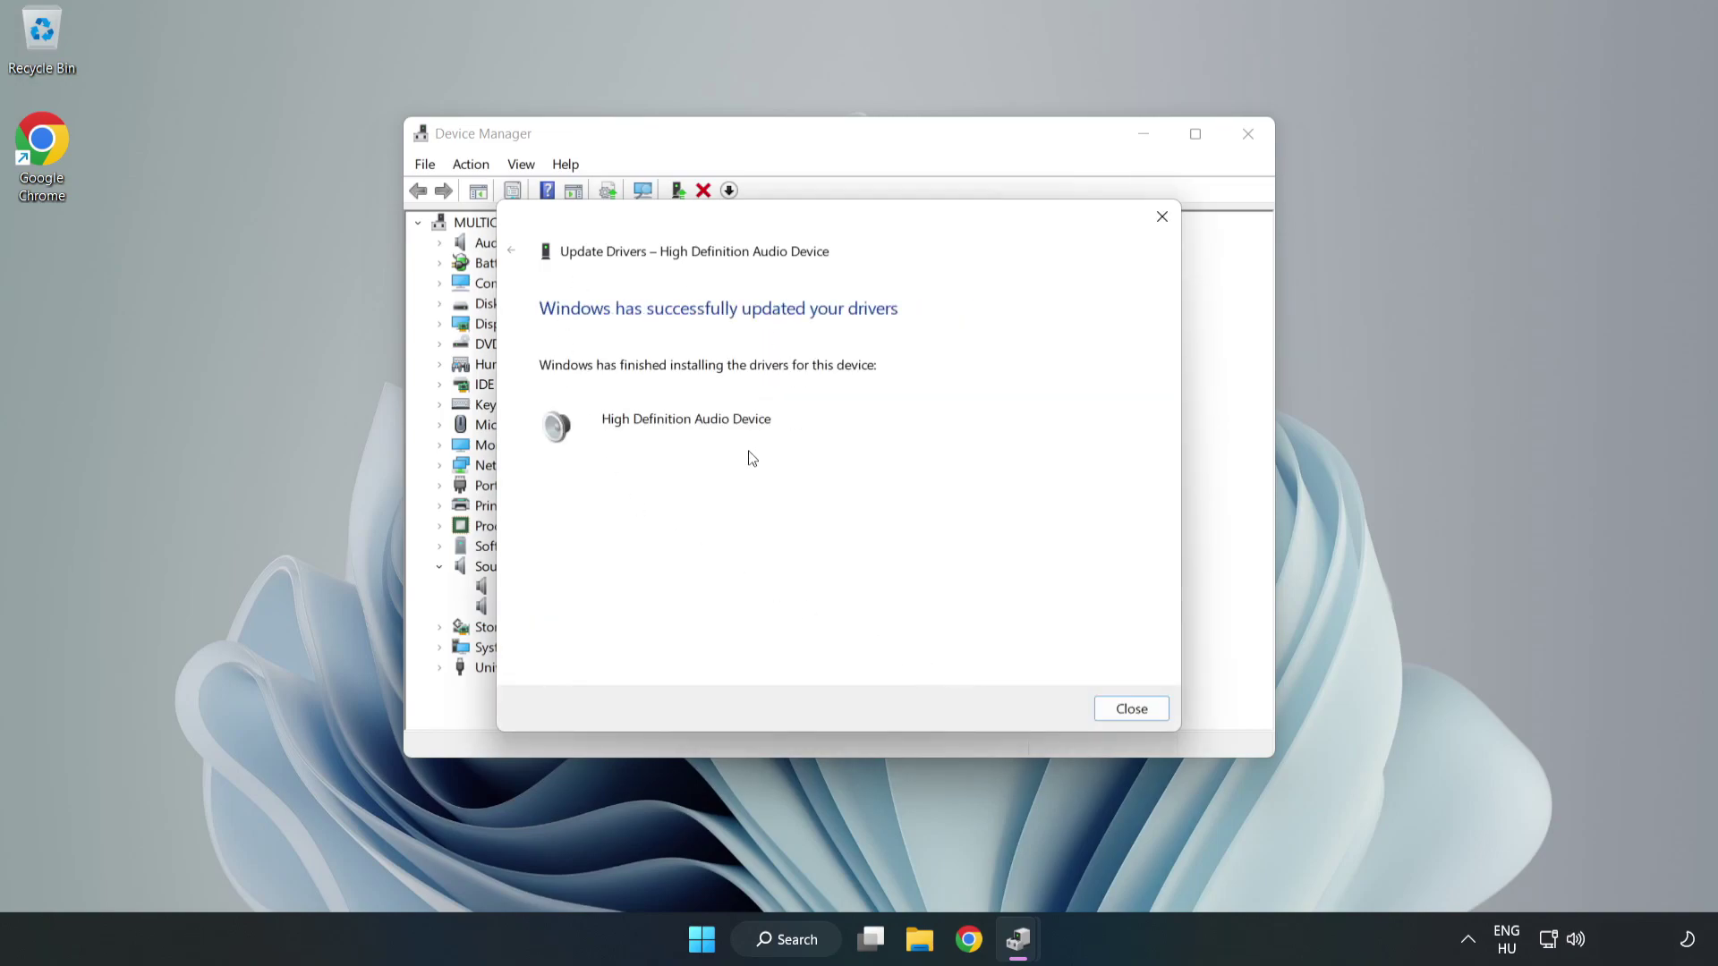
click(1130, 710)
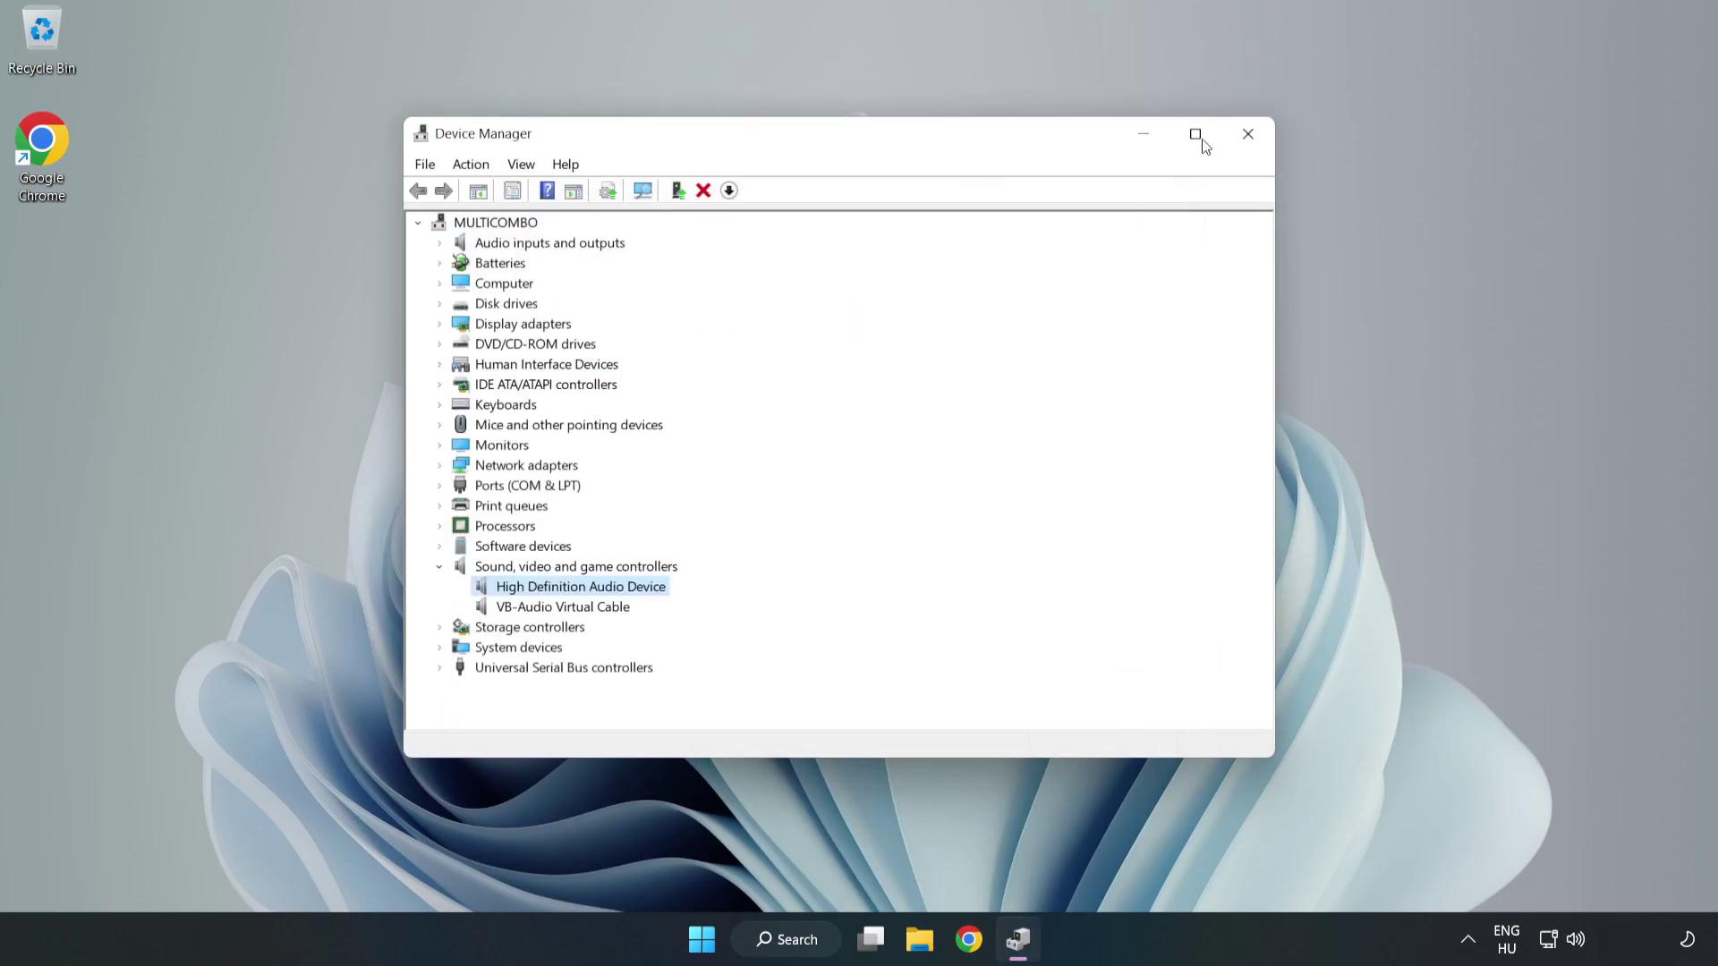
Close Device Manager and launch Troubleshoot sound problems from the taskbar volume icon
click(1245, 136)
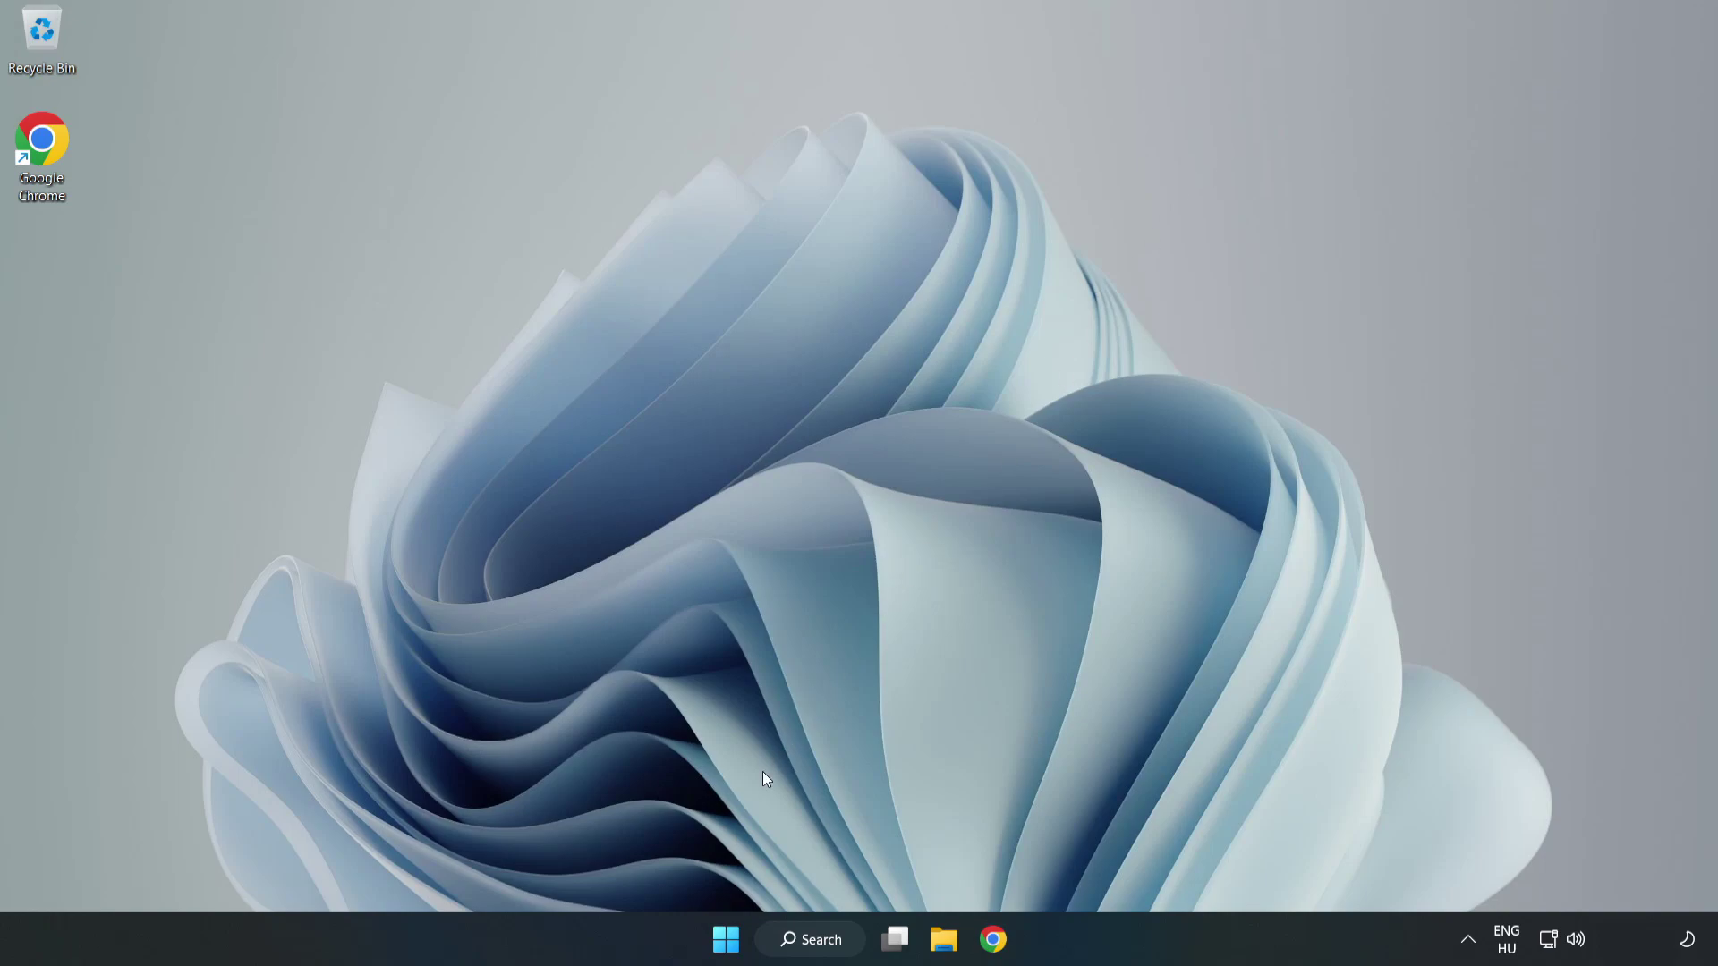
click(728, 937)
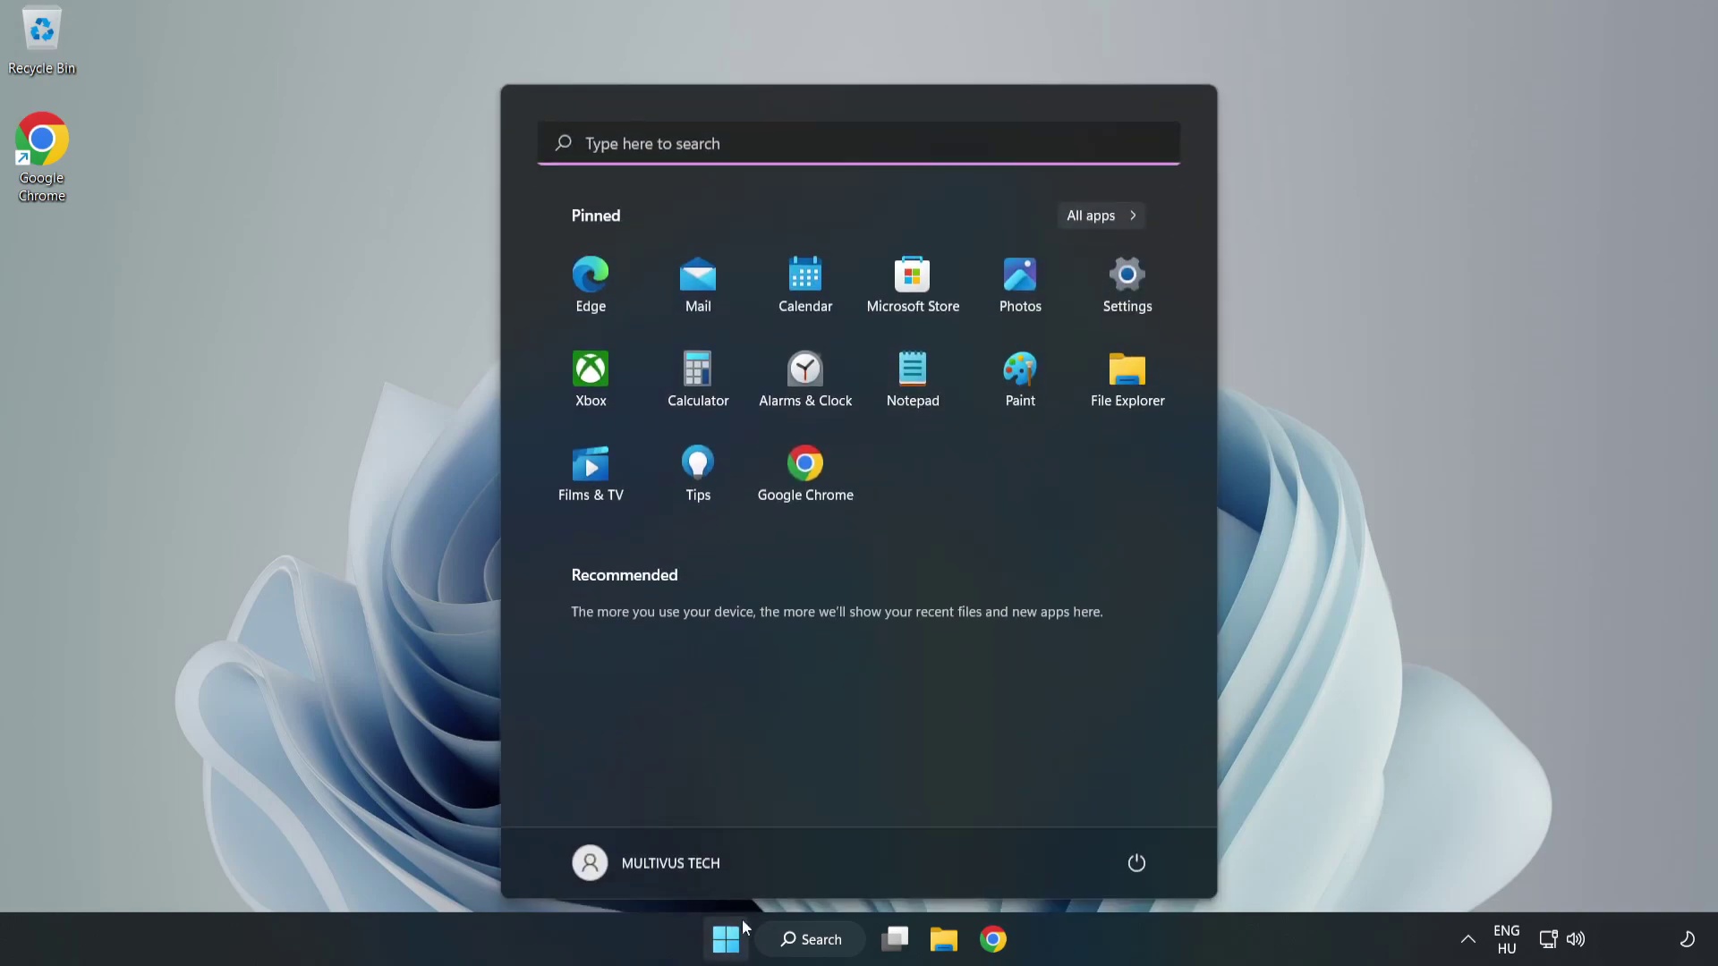
click(1133, 859)
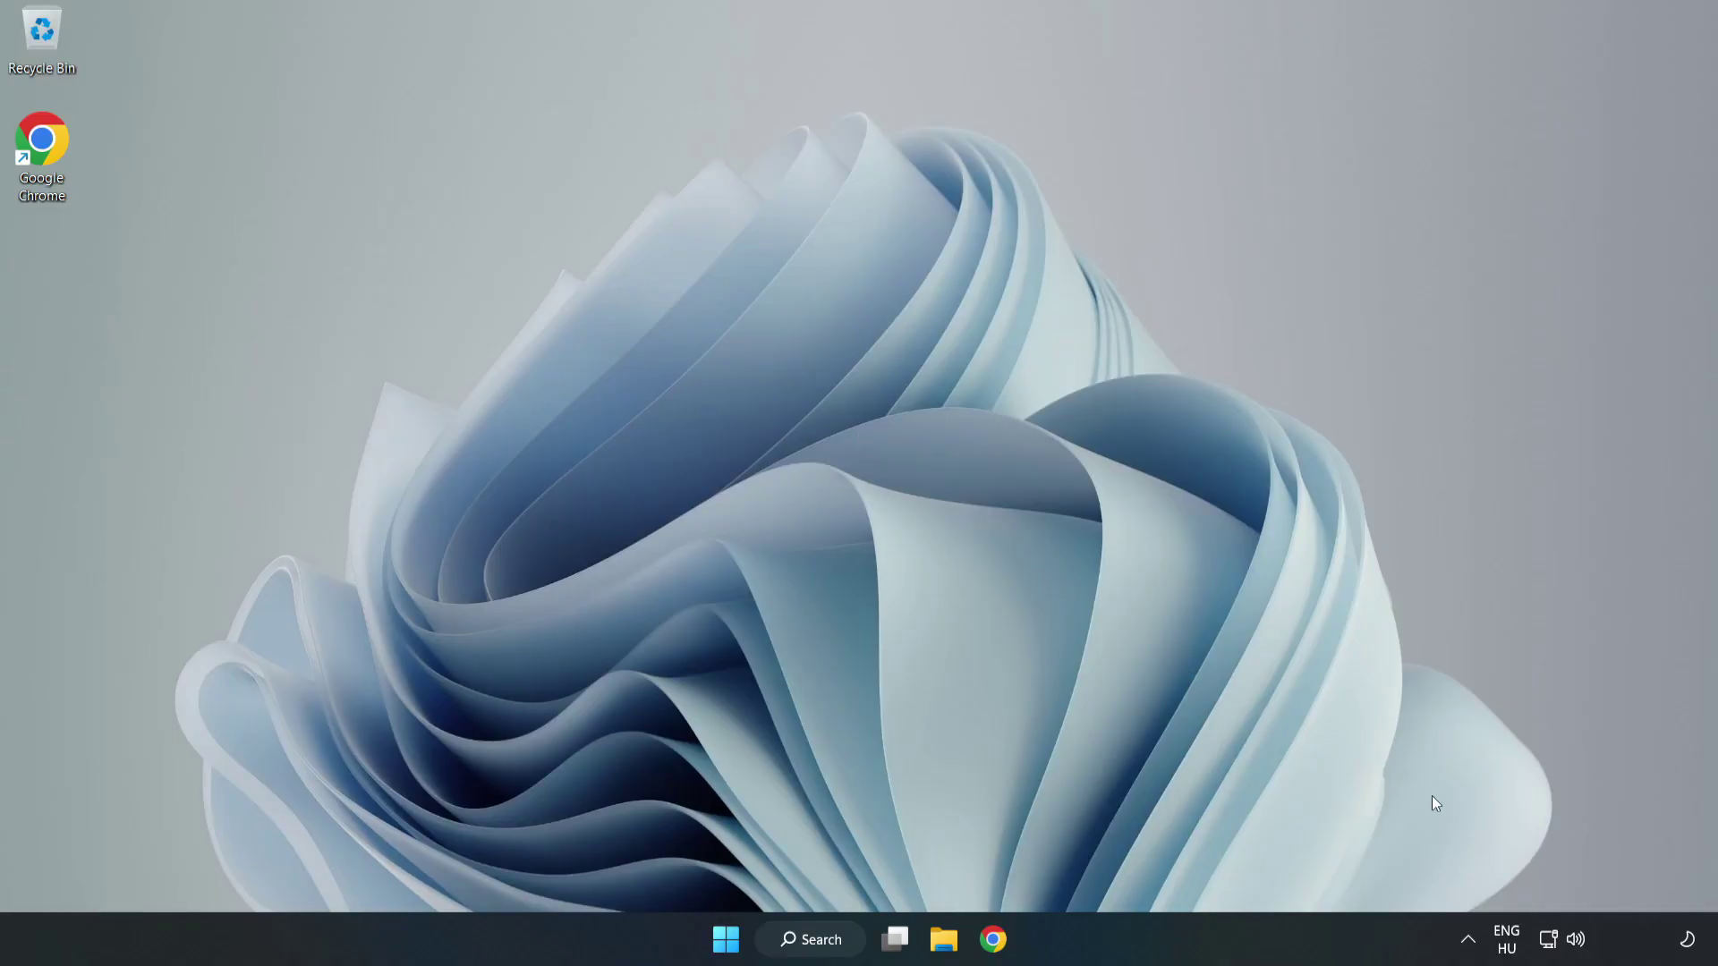
right_click(1579, 940)
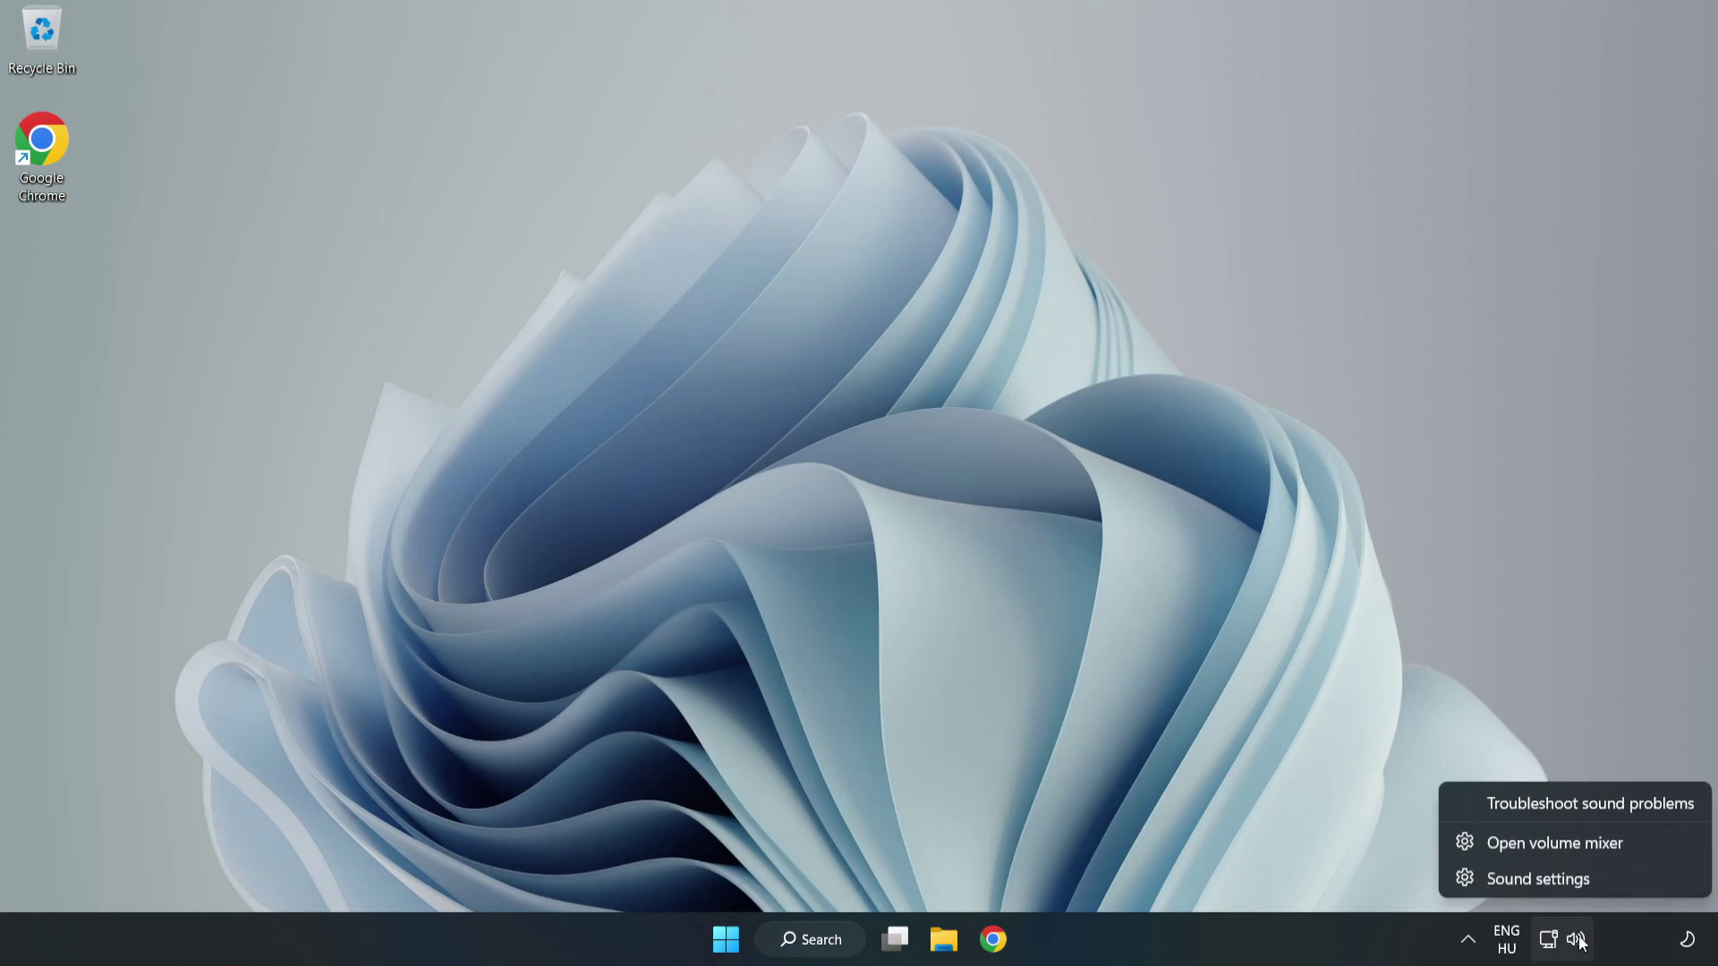
click(1549, 800)
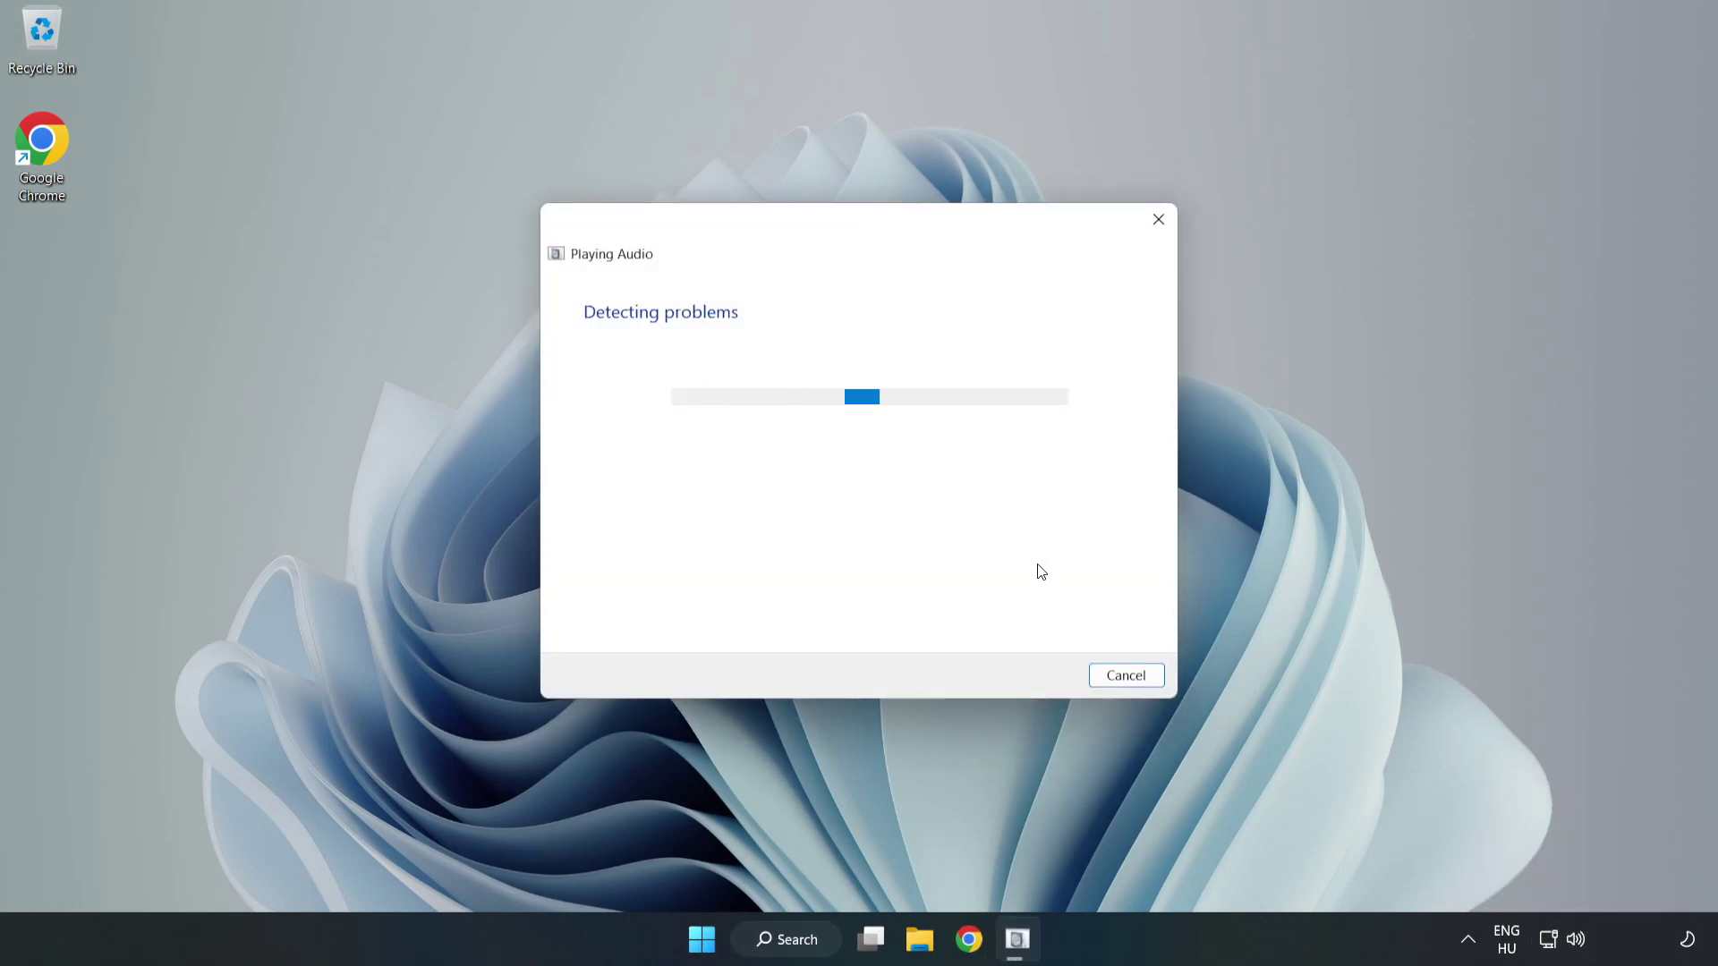